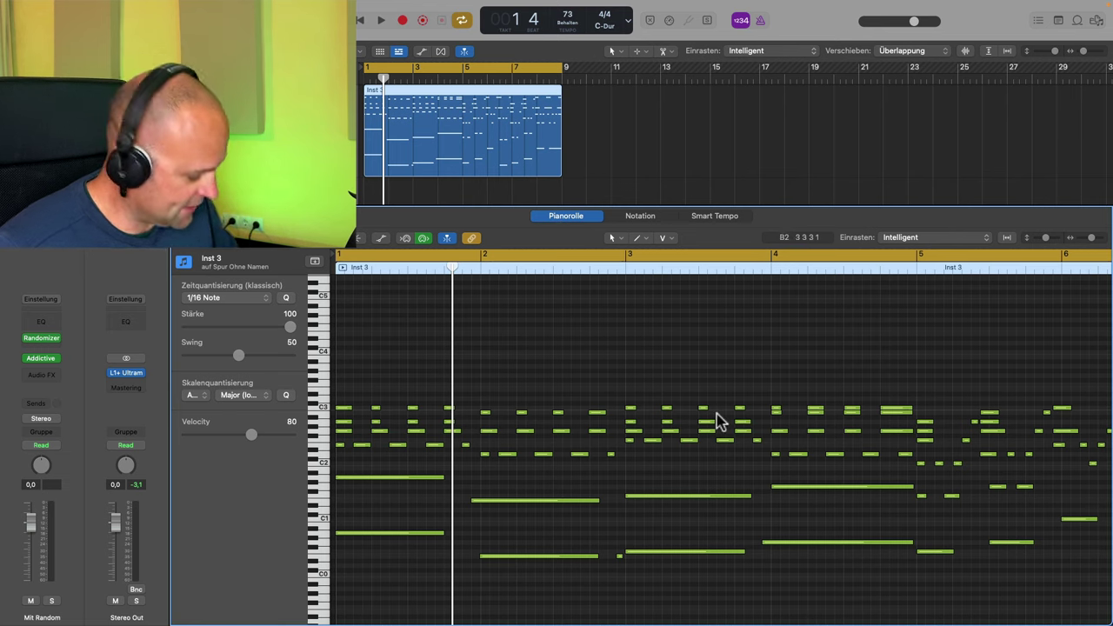
- Fit all eight bars of the Inst 3 region in the piano roll and listen to it from bar 1 to bar 5
scroll(716, 405, down, 5)
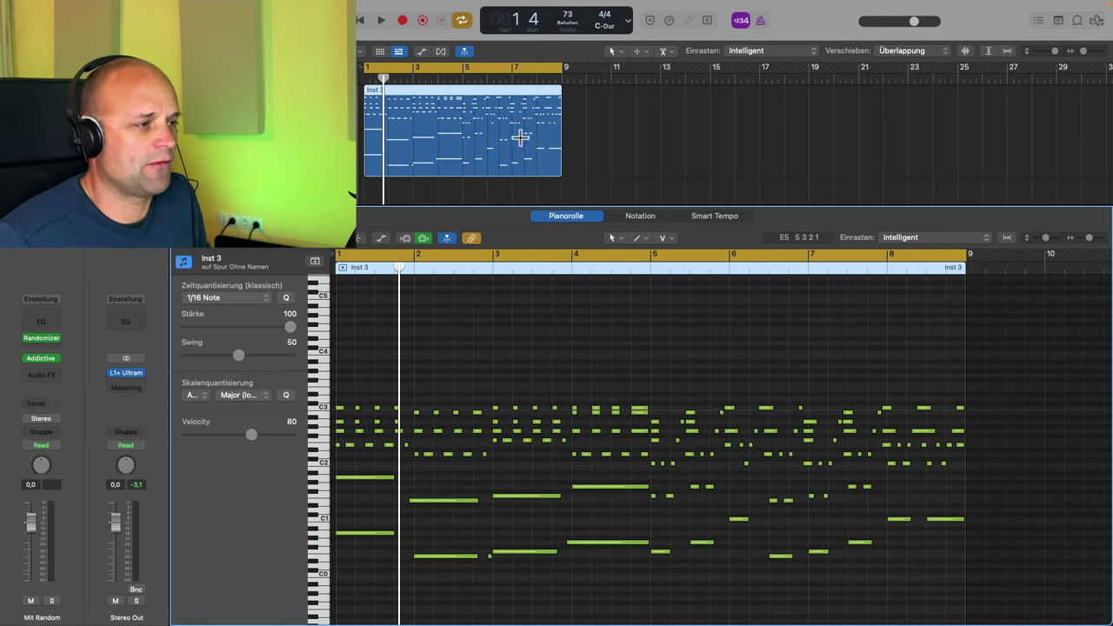
key(space)
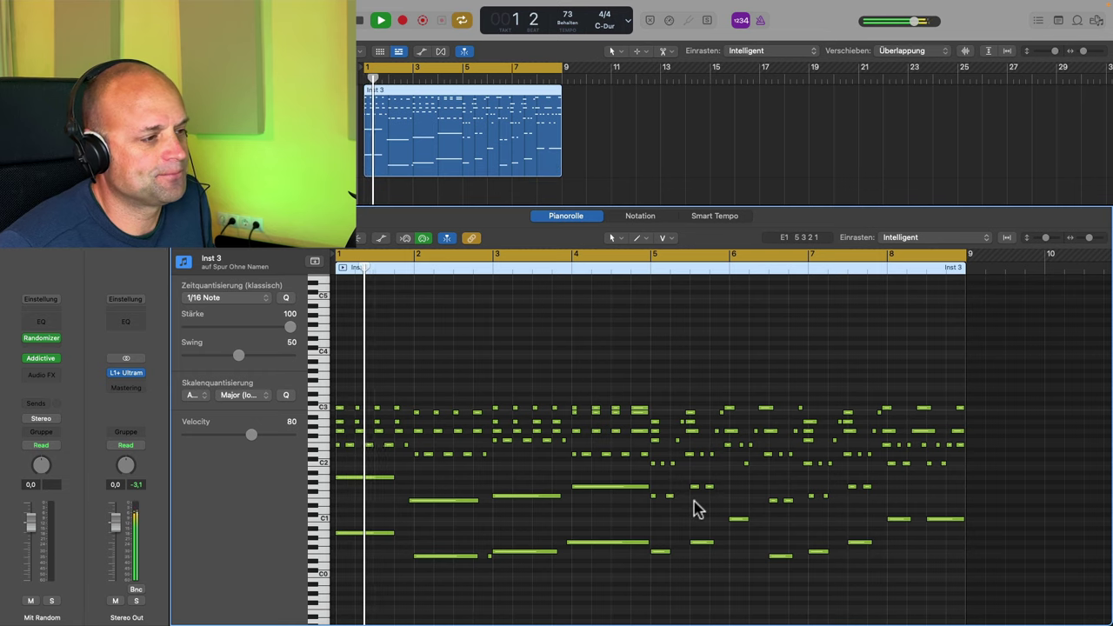
scroll(694, 510, down, 2)
mouse_move(693, 501)
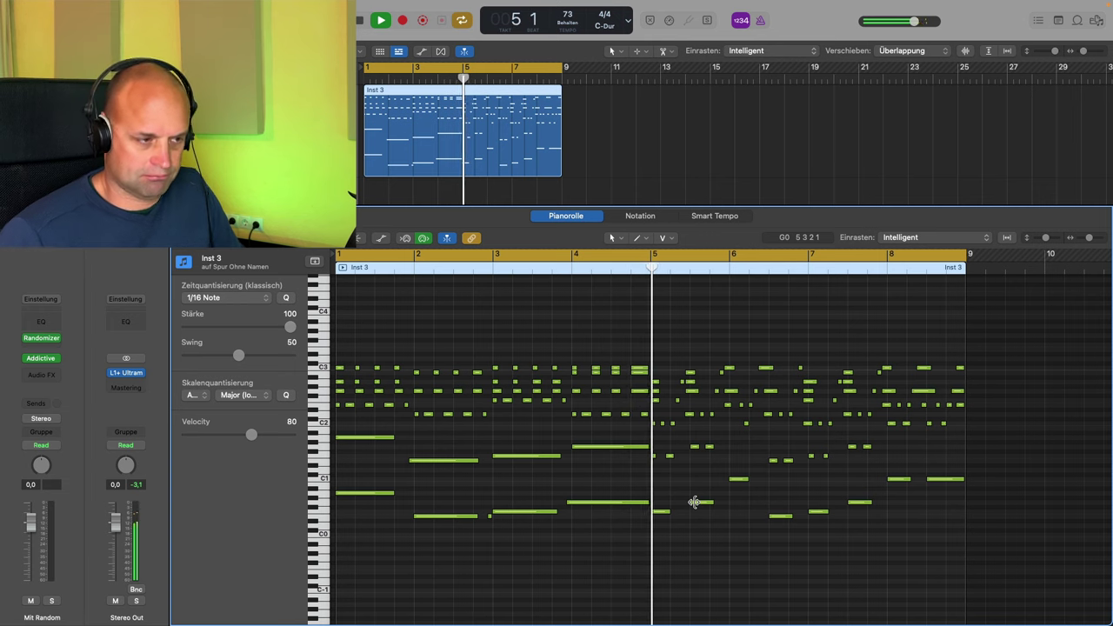
key(space)
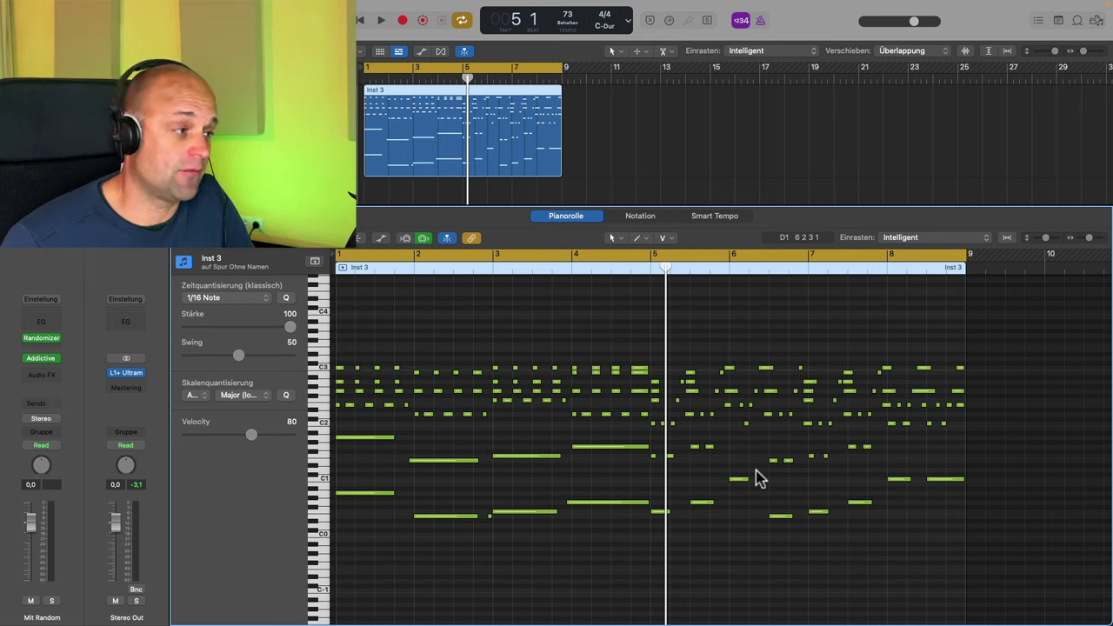
- Insert the Randomizer MIDI effect on the EZkeys track and place its window clear of the channel strips
mouse_move(42, 343)
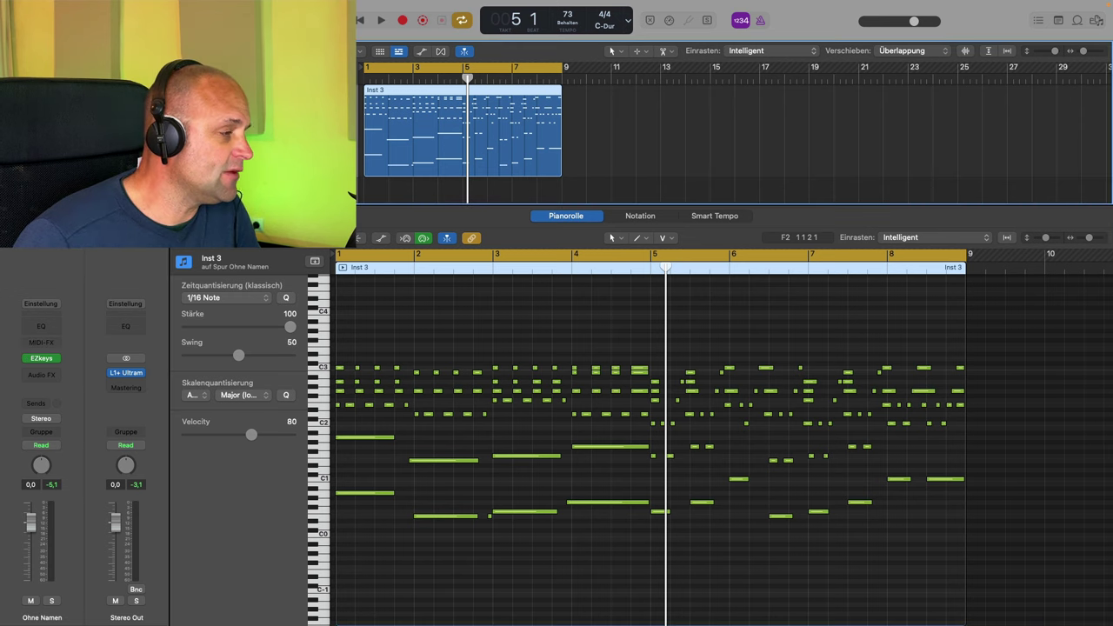
click(58, 345)
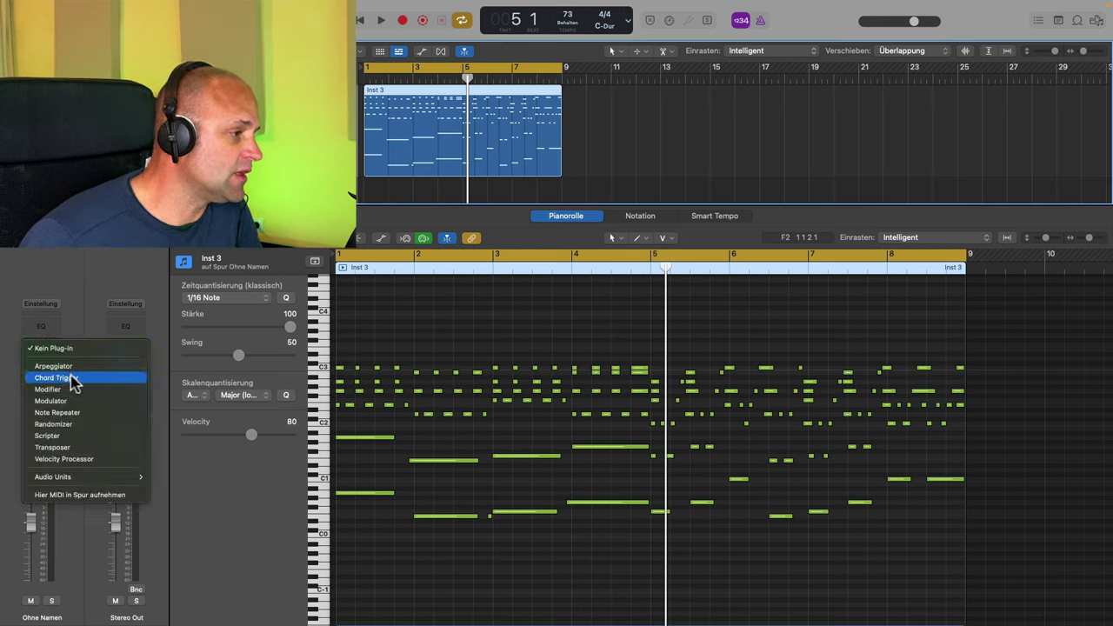
click(65, 426)
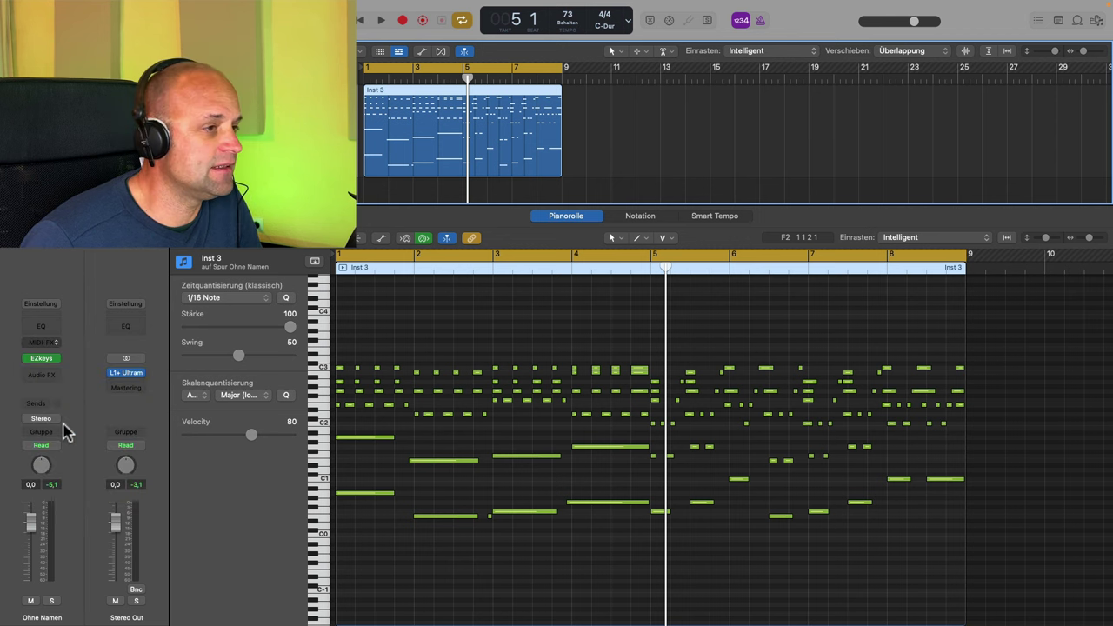
drag(594, 80, 847, 37)
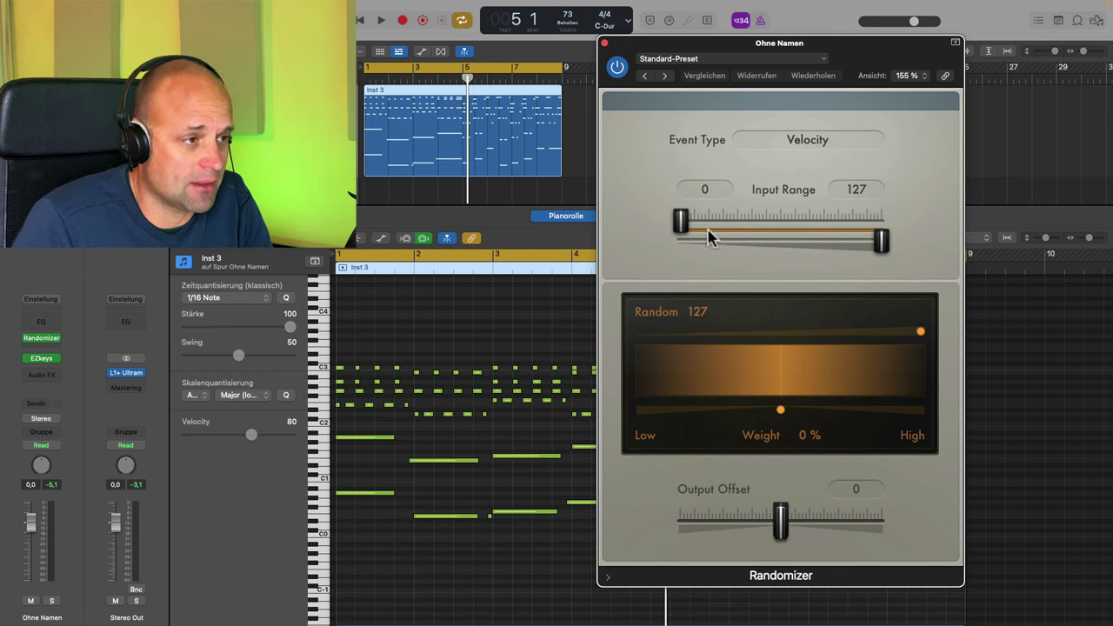
- Check the velocity of a note in bar 2 and narrow the Randomizer's velocity input range to 85–120
drag(683, 225, 749, 224)
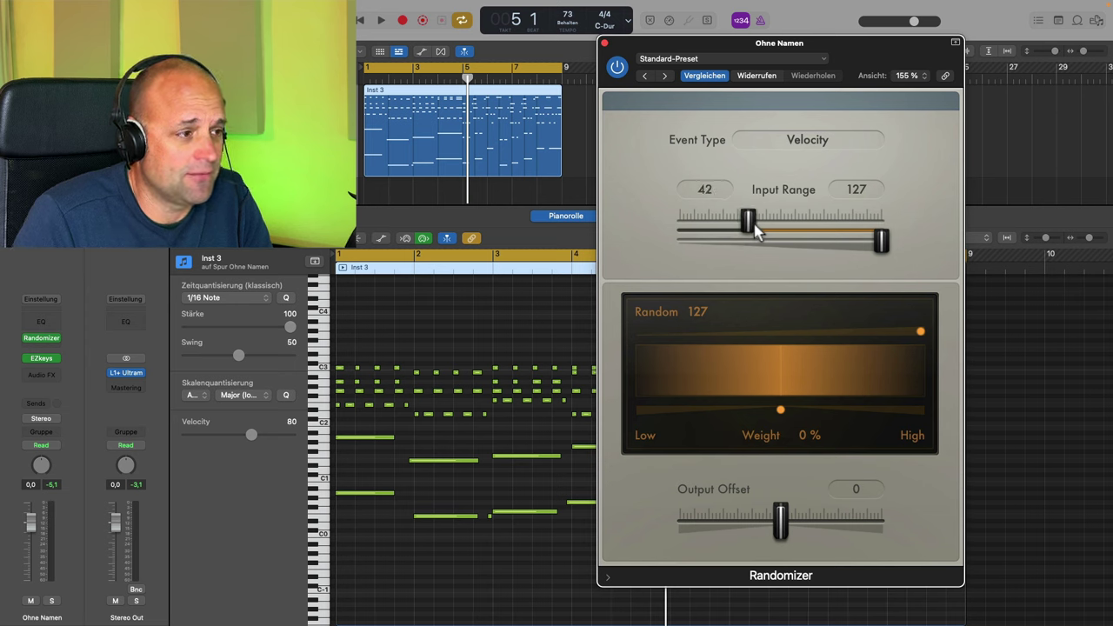
click(449, 415)
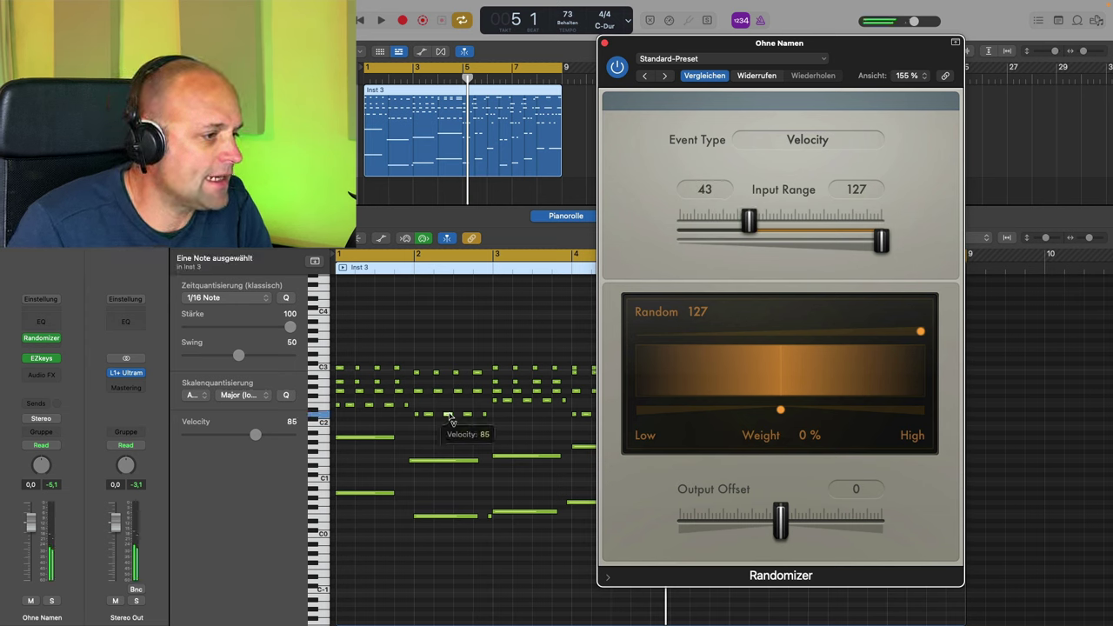
drag(753, 223, 819, 221)
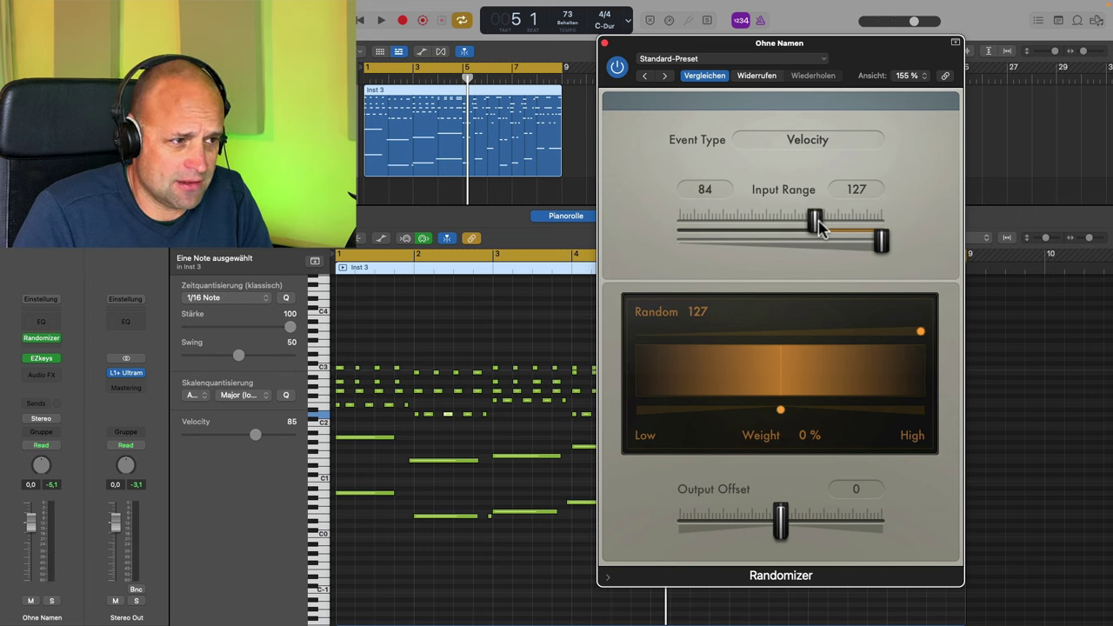
drag(880, 243, 869, 246)
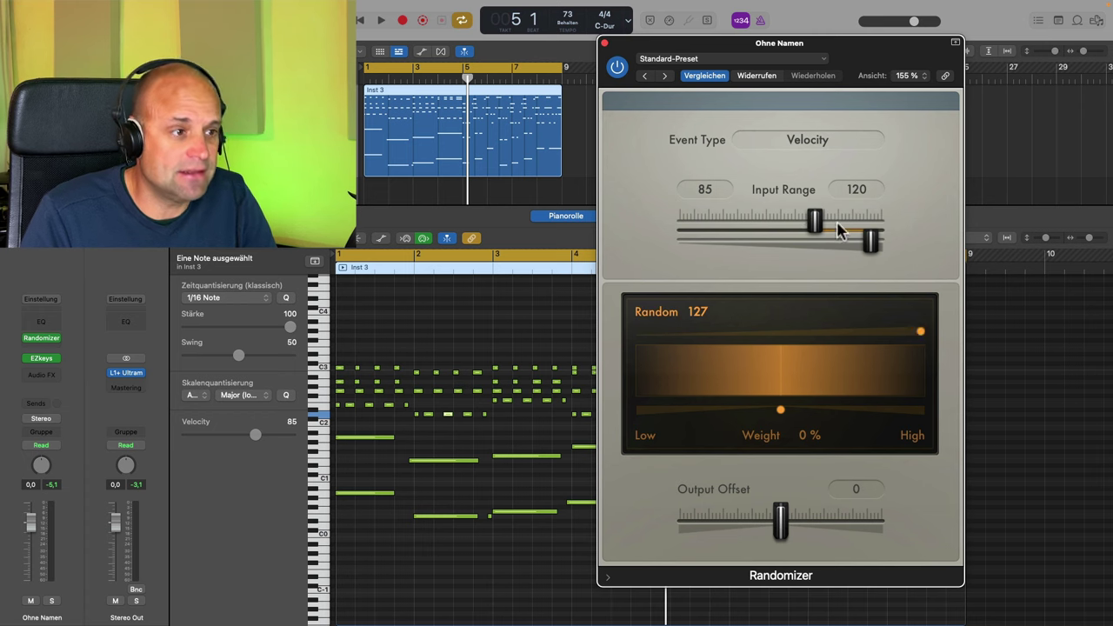
- Set the Randomizer's Random amount to 67 and its Weight to -5 %
drag(921, 332, 815, 349)
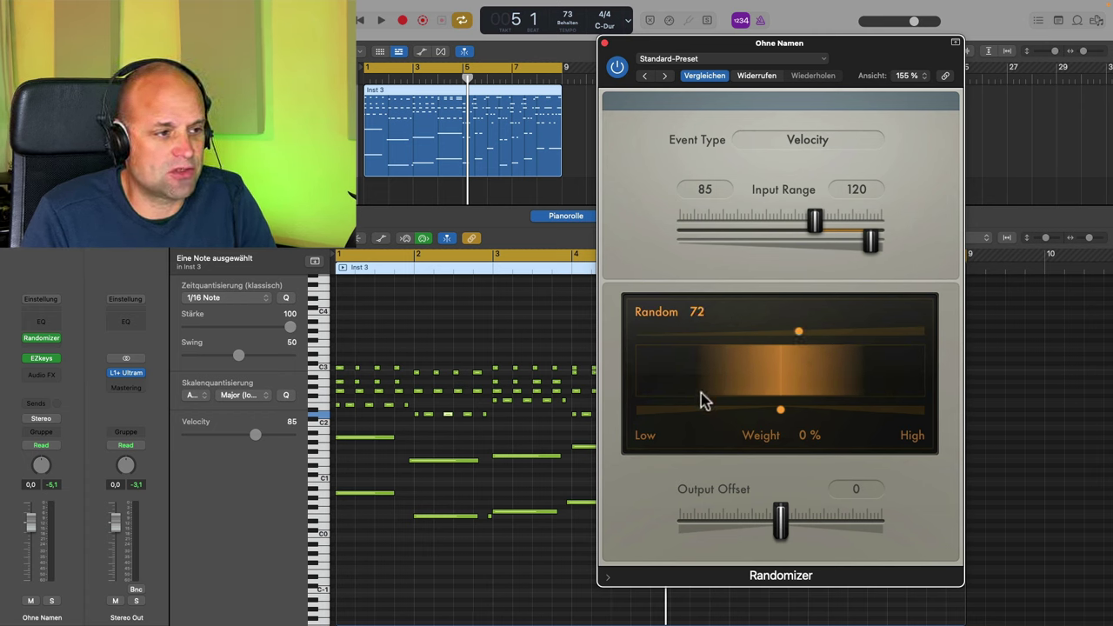
drag(800, 331, 786, 337)
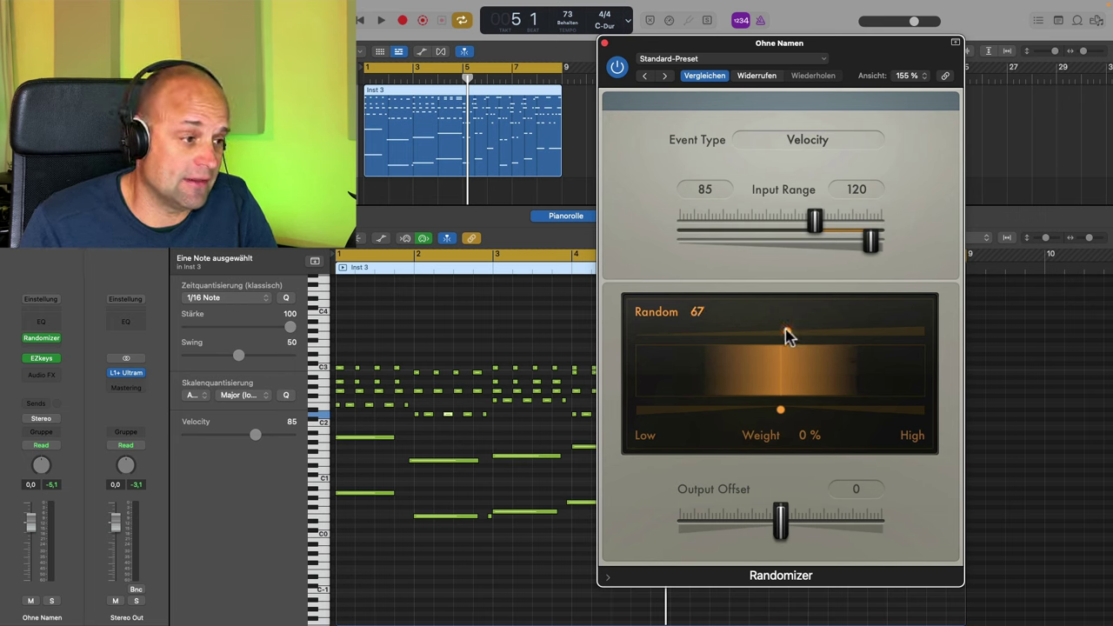
mouse_move(780, 409)
mouse_down()
mouse_move(684, 415)
mouse_move(869, 415)
mouse_move(775, 417)
mouse_up()
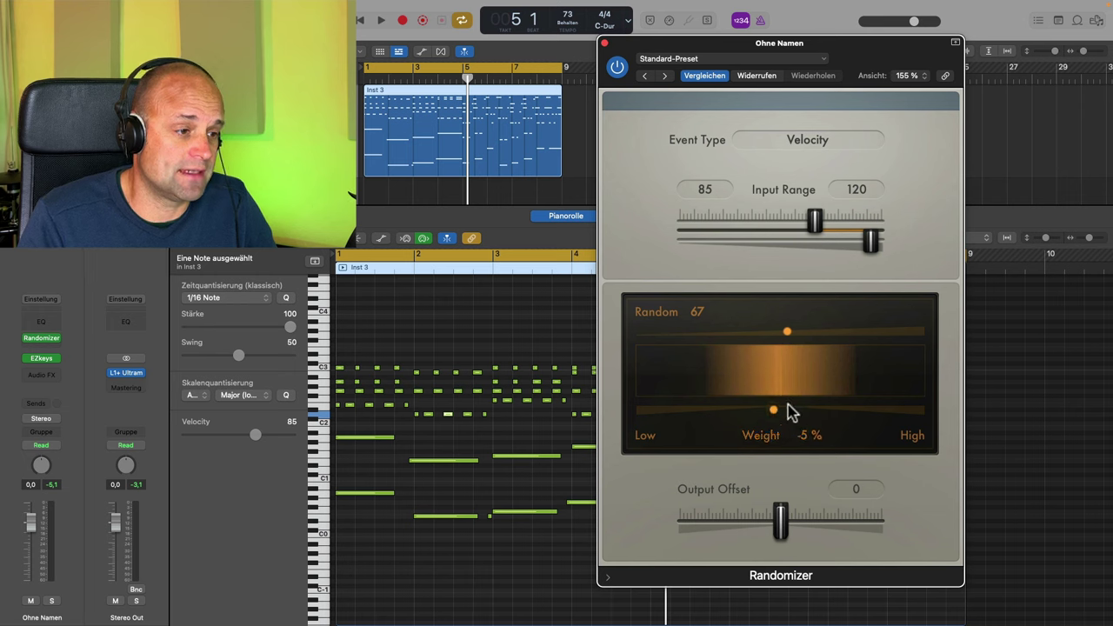
- Reset the Randomizer's Weight to 0 % and input range to 0–127, and raise Random to 127
alt+click(787, 332)
alt+click(772, 412)
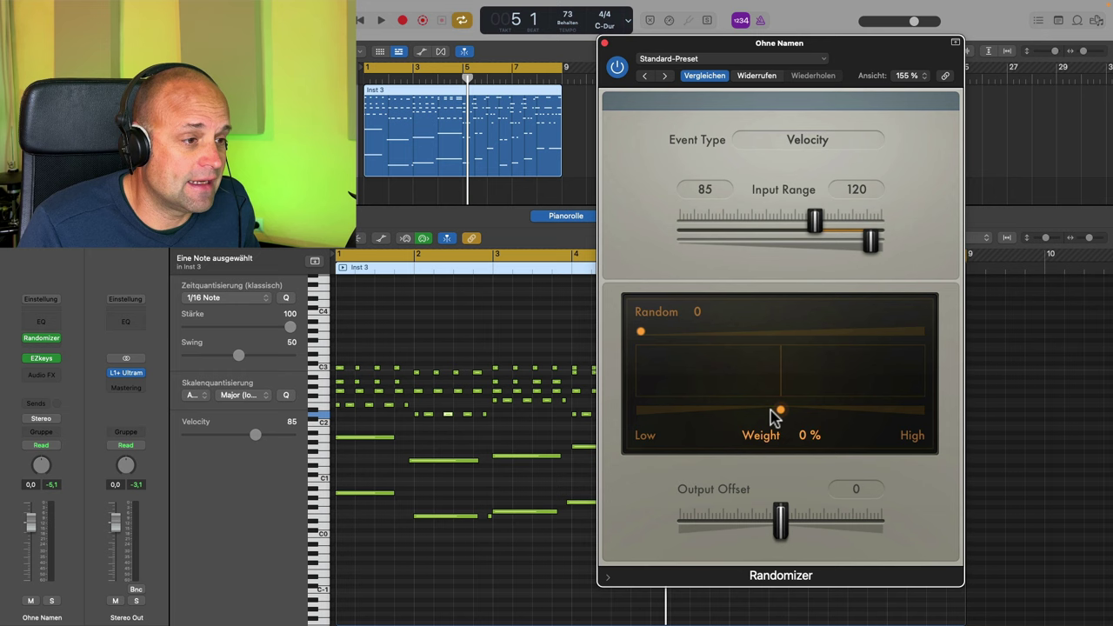
alt+click(878, 242)
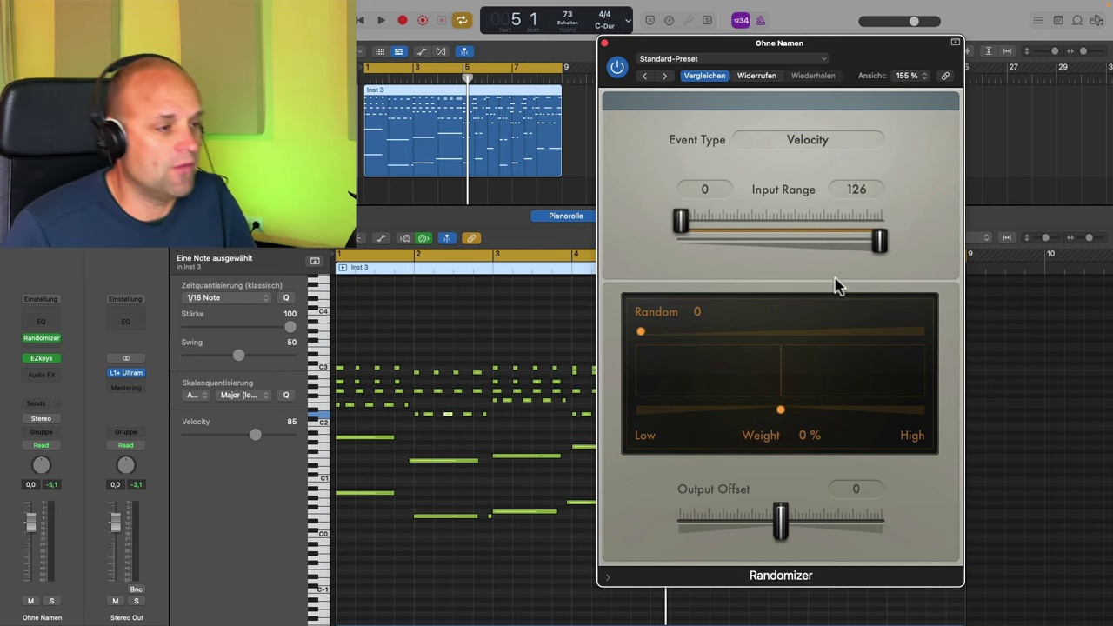
drag(641, 334, 1031, 360)
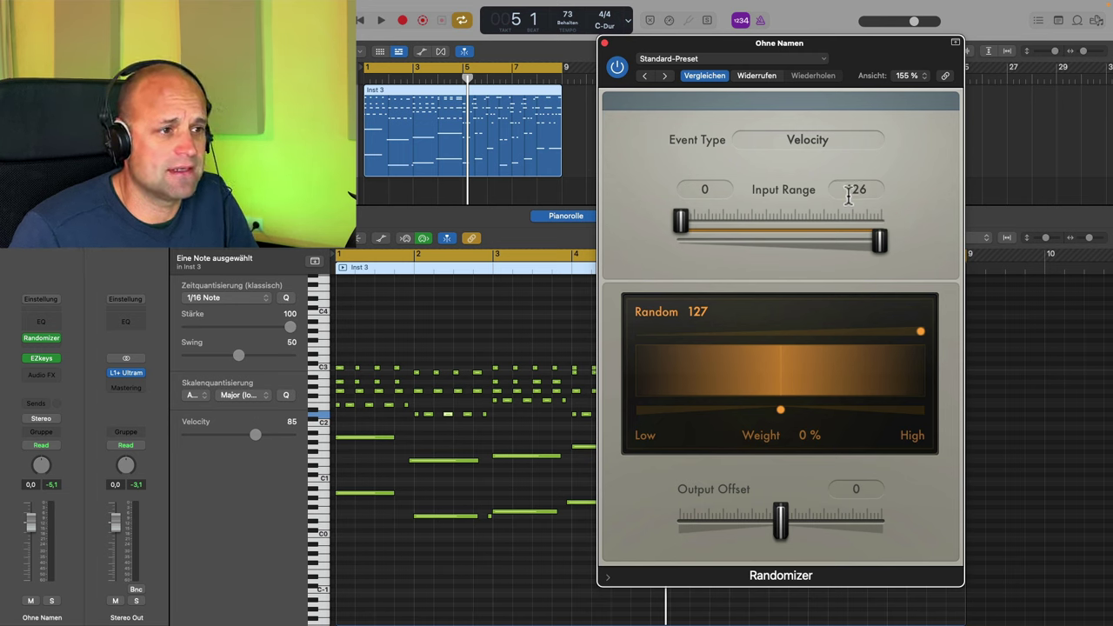
drag(896, 239, 902, 241)
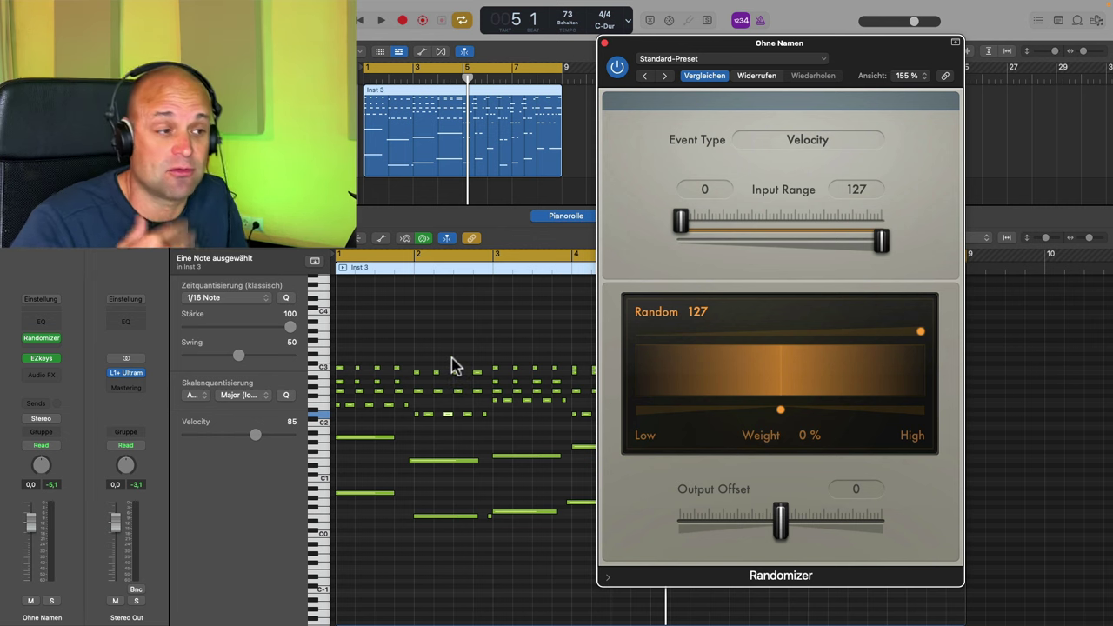
- Listen to the region with maximum velocity randomization, following the notes in the piano roll up to bar 7
key(space)
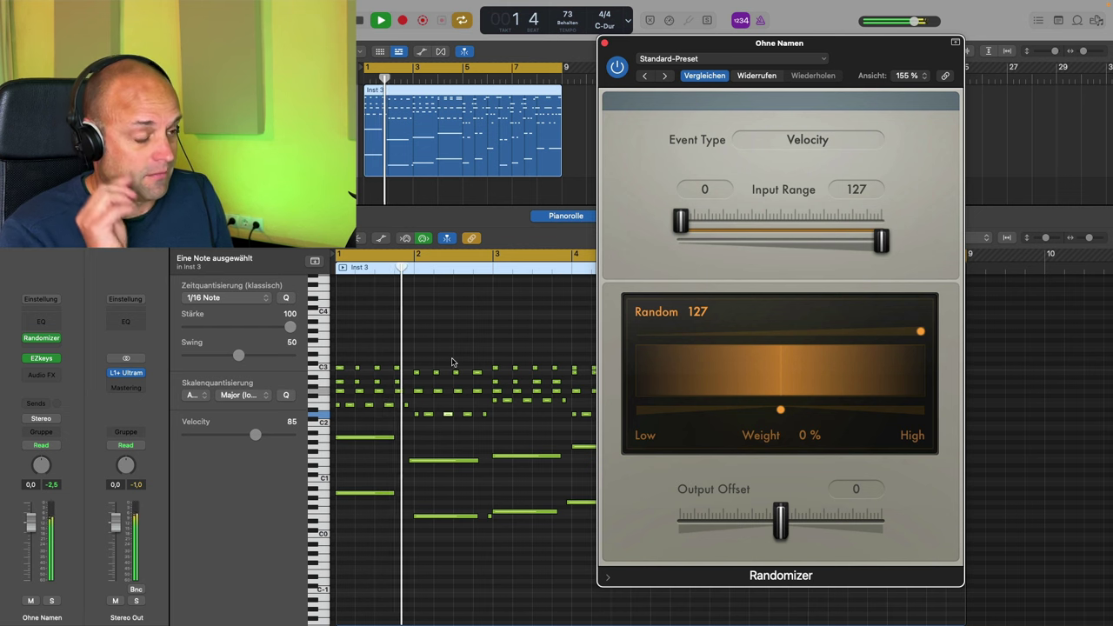
scroll(487, 374, right, 5)
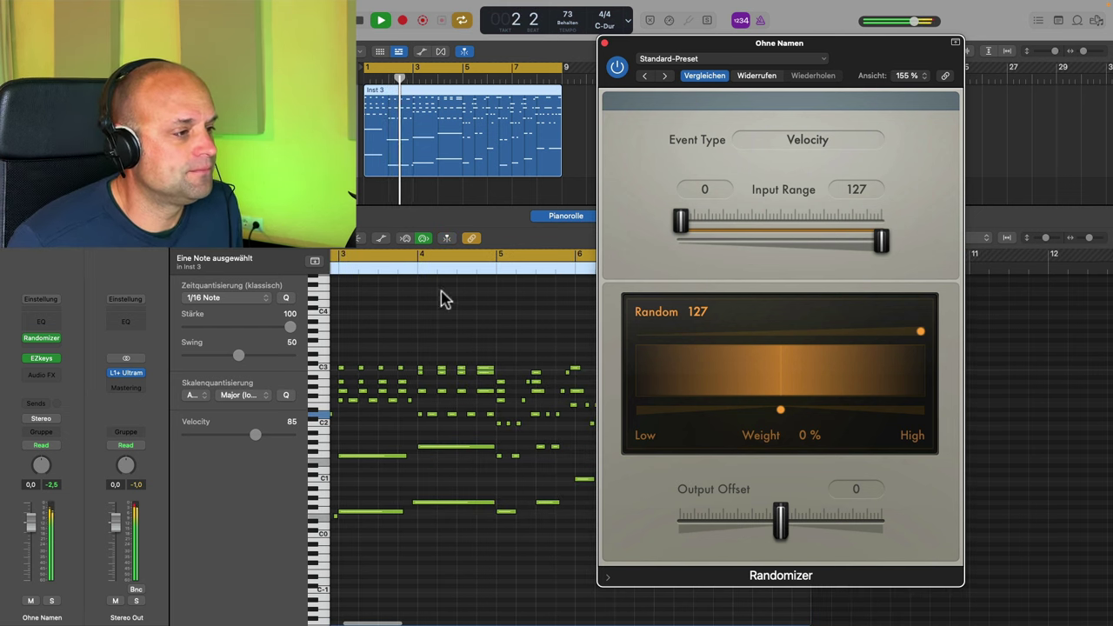
click(449, 268)
scroll(513, 446, right, 5)
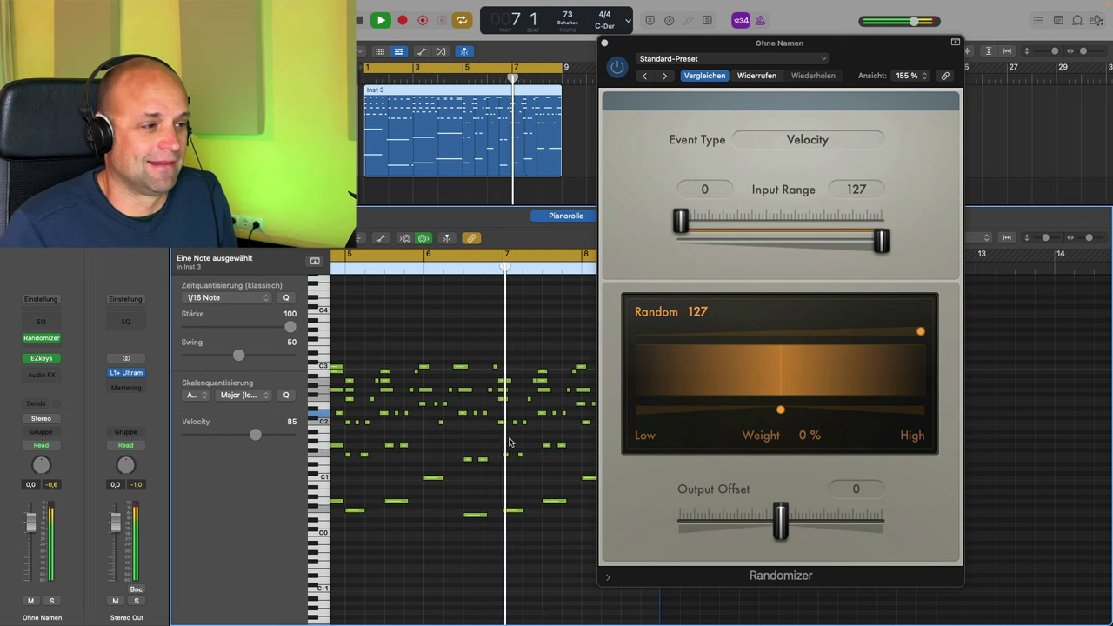
key(space)
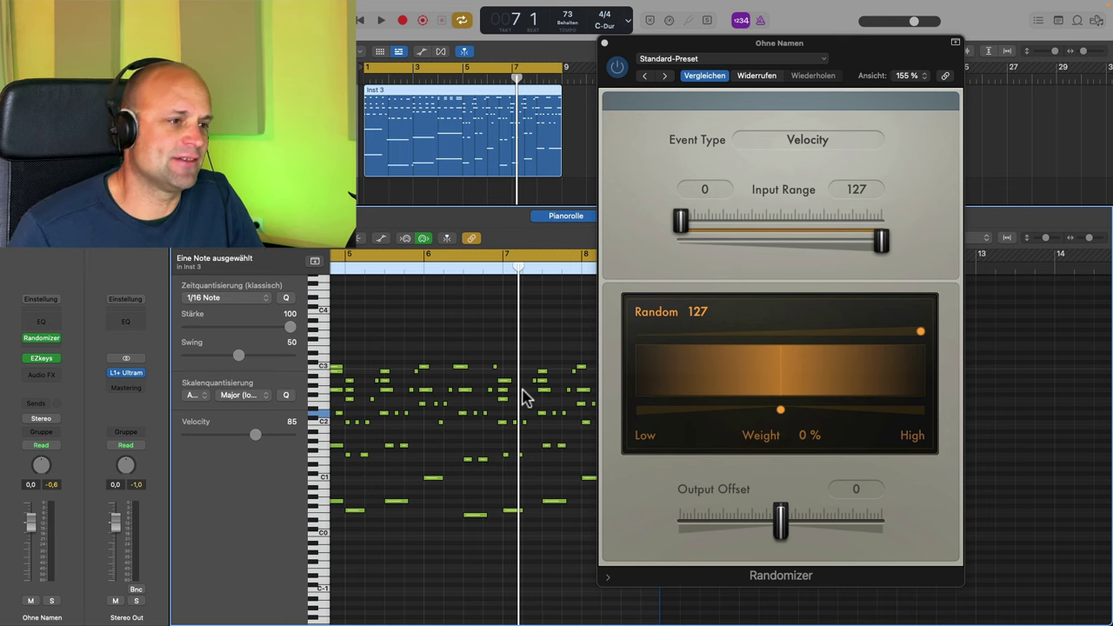
- Restrict the Randomizer's velocity input range to 61–114 and set the Random amount to 96
drag(684, 231, 779, 231)
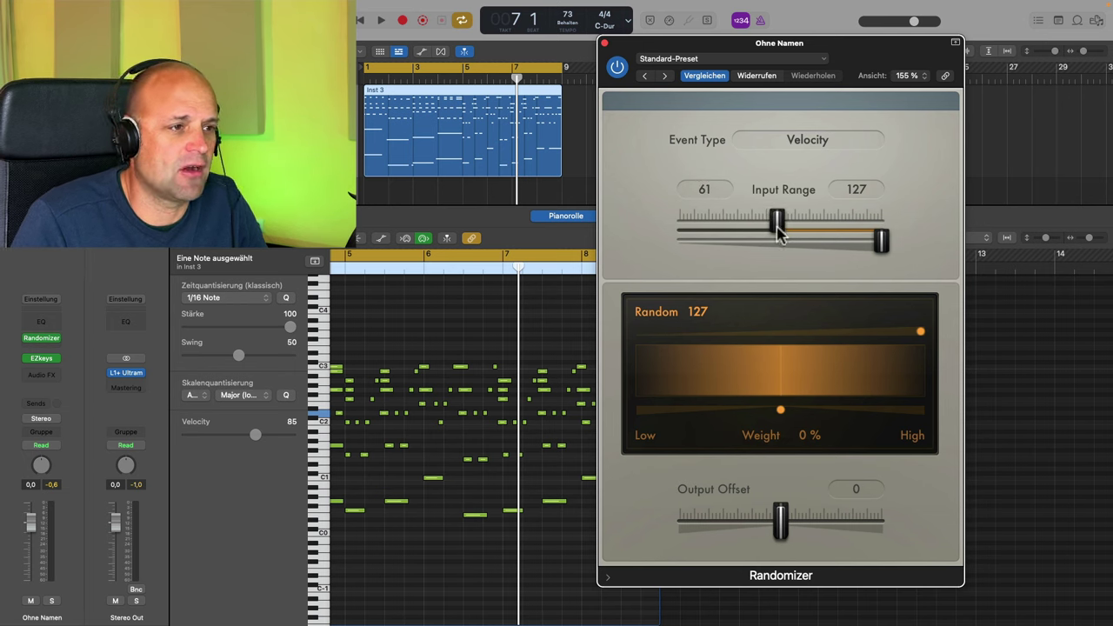
drag(880, 246, 861, 249)
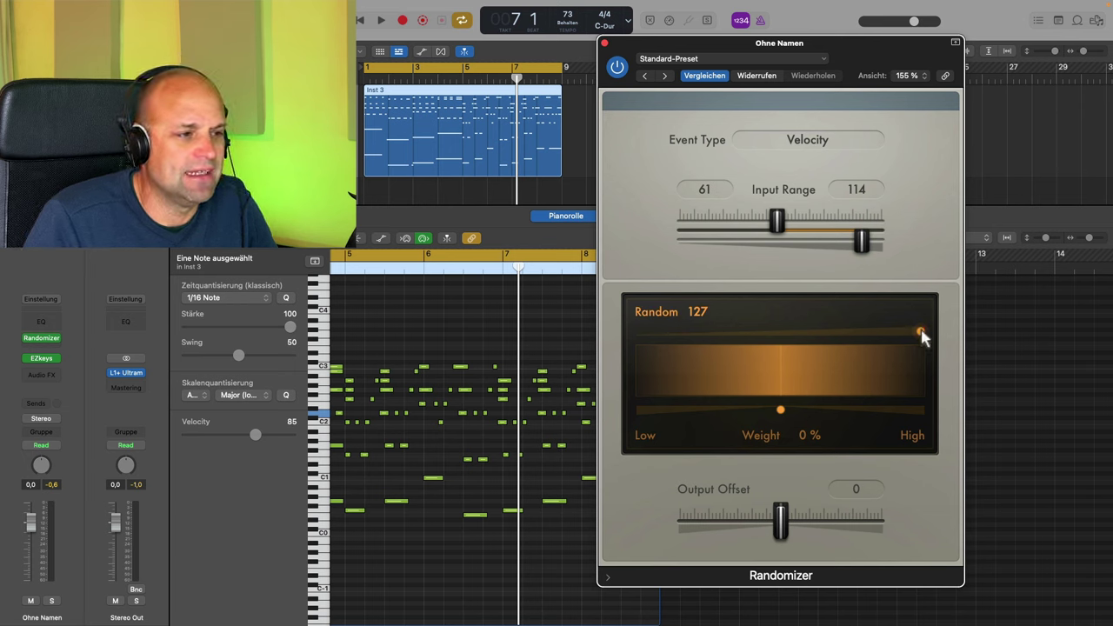
drag(921, 336, 866, 340)
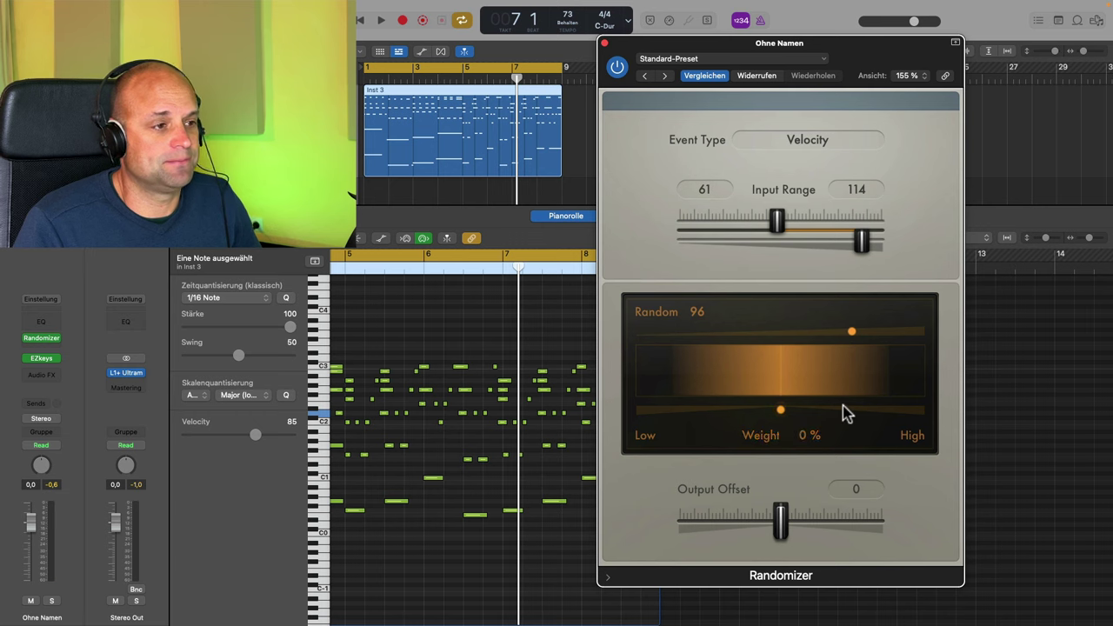
- During playback, try a Randomizer Weight of -68 % and settle on 23 %, and set Random to 94 with playback stopped
key(space)
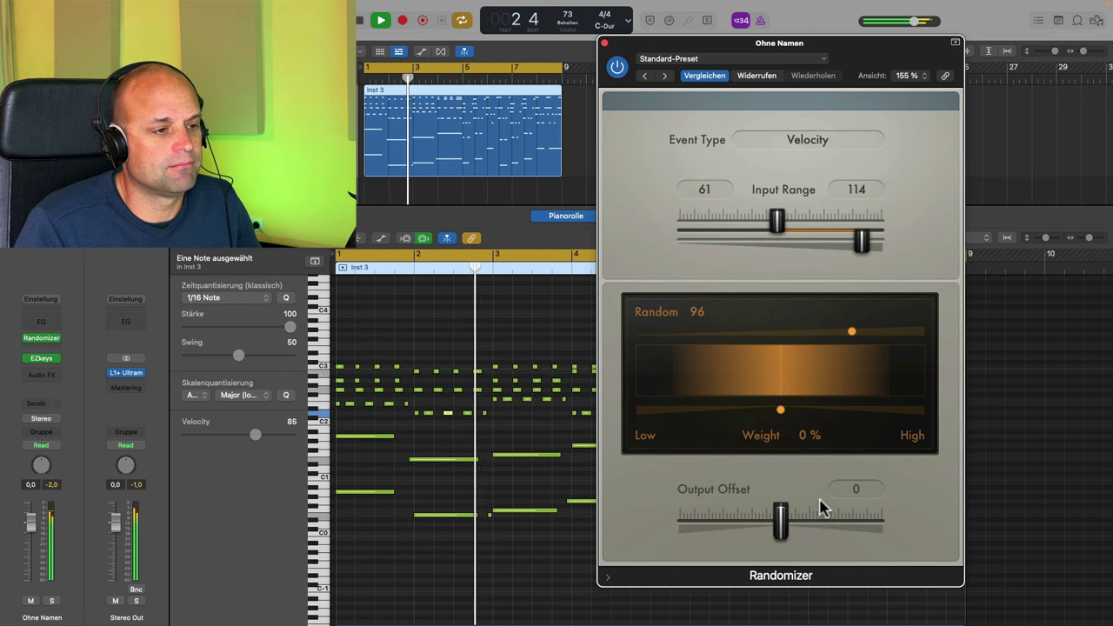
drag(780, 410, 682, 413)
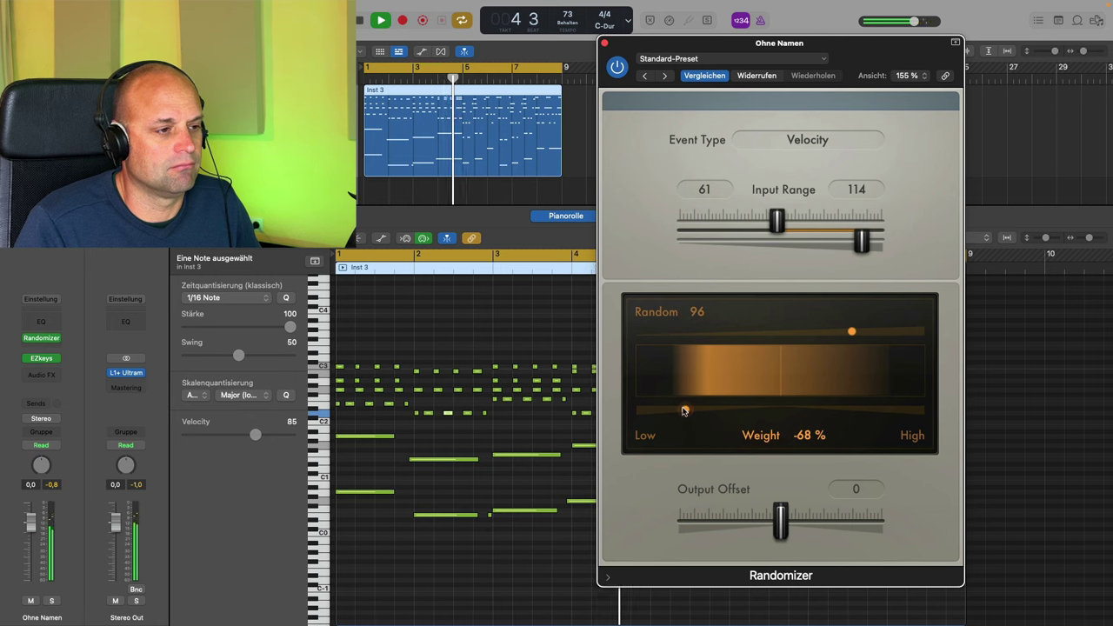
drag(683, 413, 812, 412)
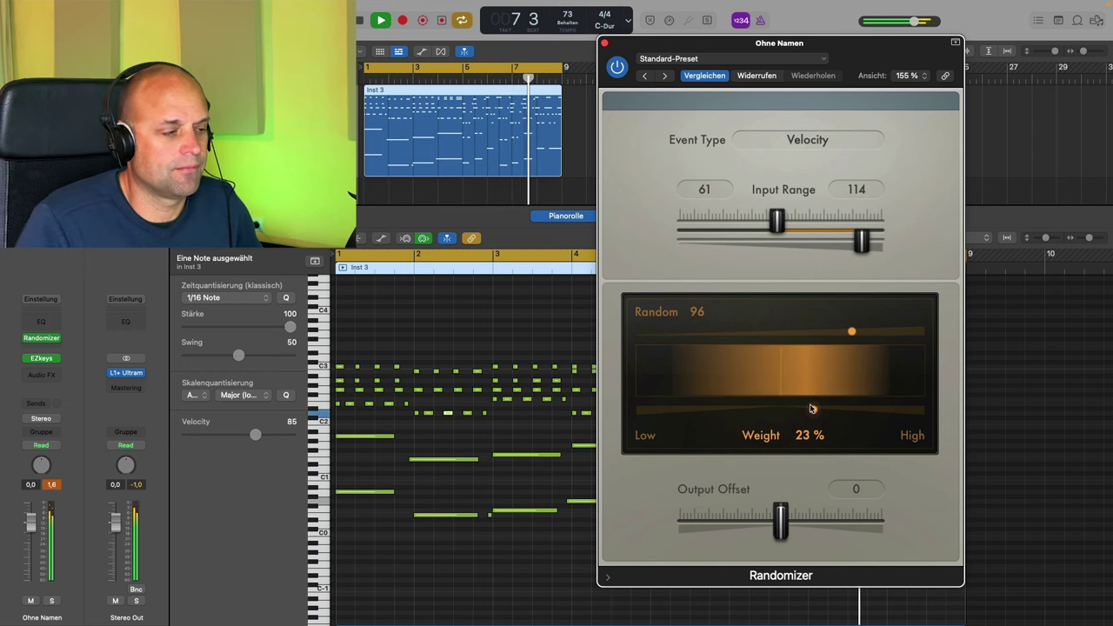
key(space)
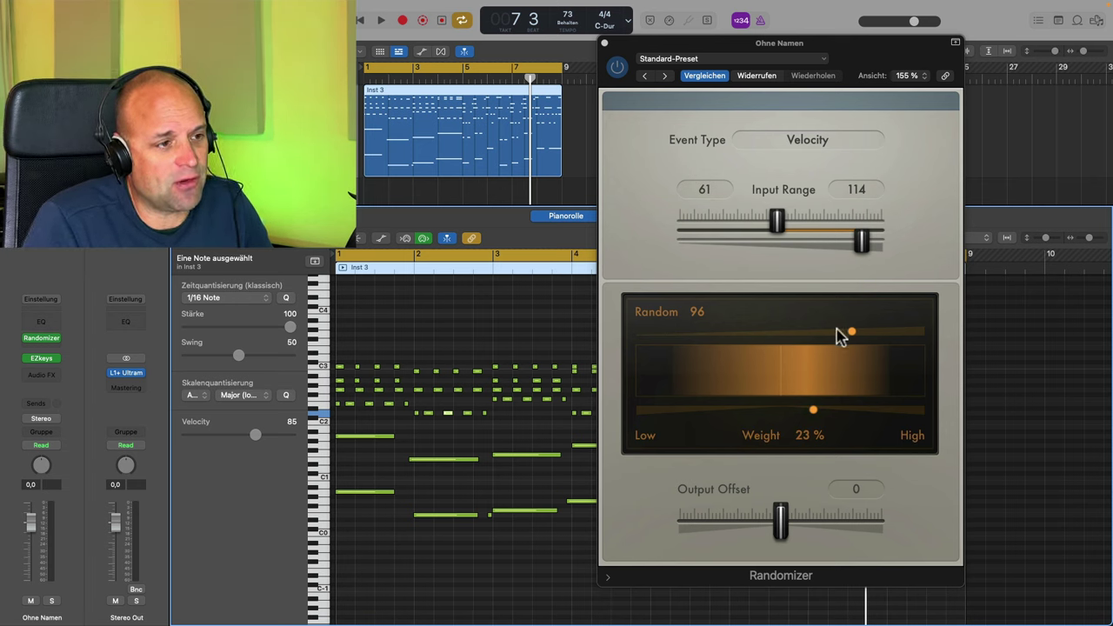
drag(852, 333, 848, 338)
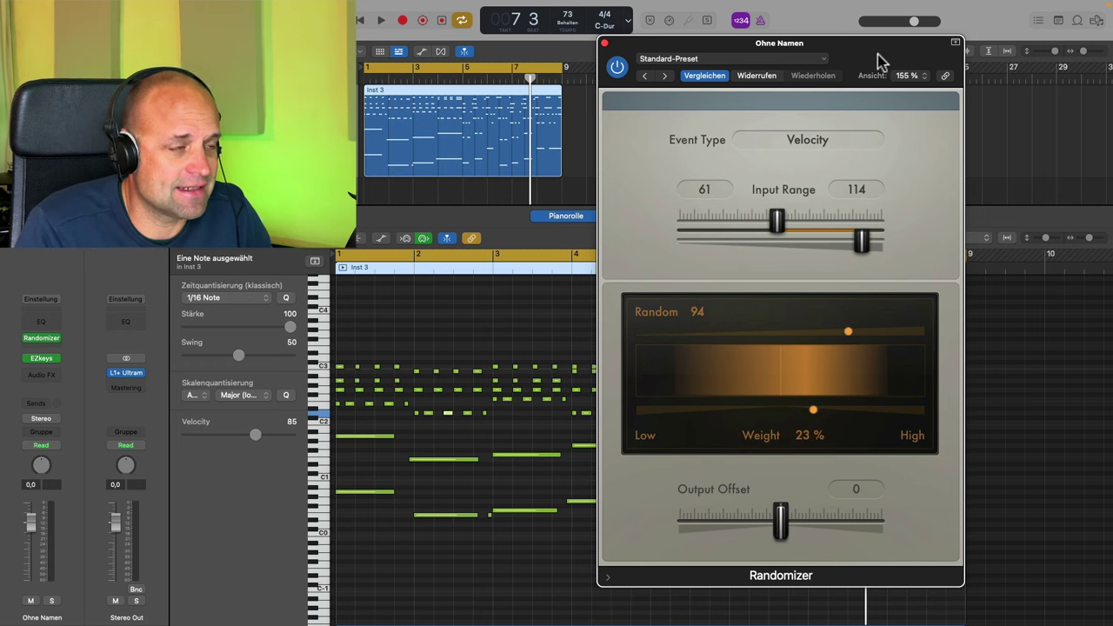
drag(877, 61, 826, 29)
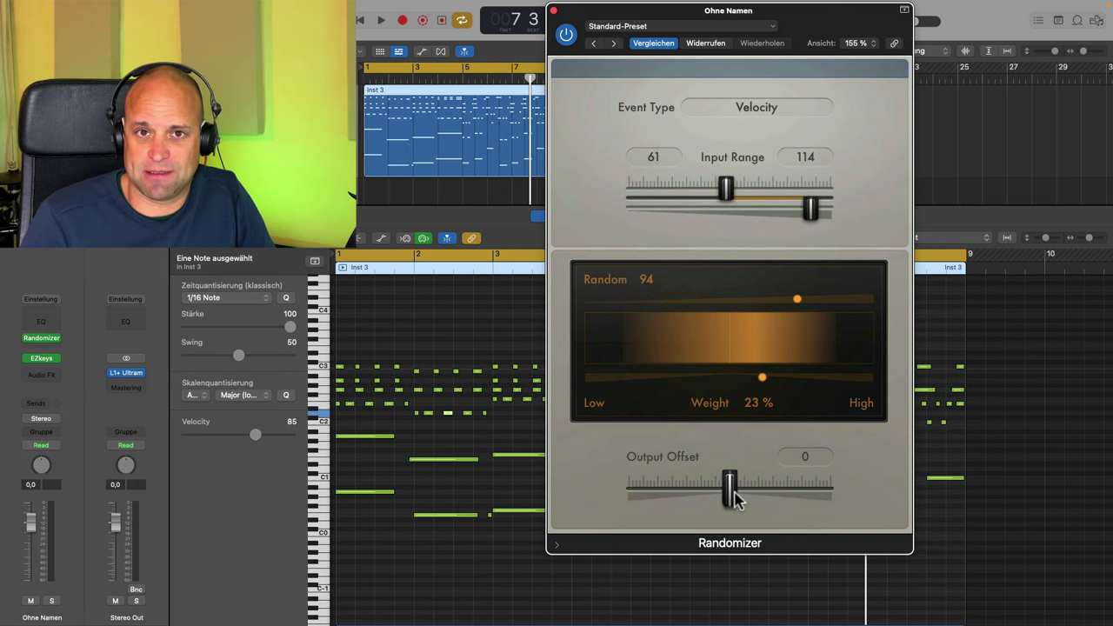
- Insert a stereo Compressor after EZkeys on the track and make a slight adjustment to its output gain
click(53, 375)
mouse_move(98, 480)
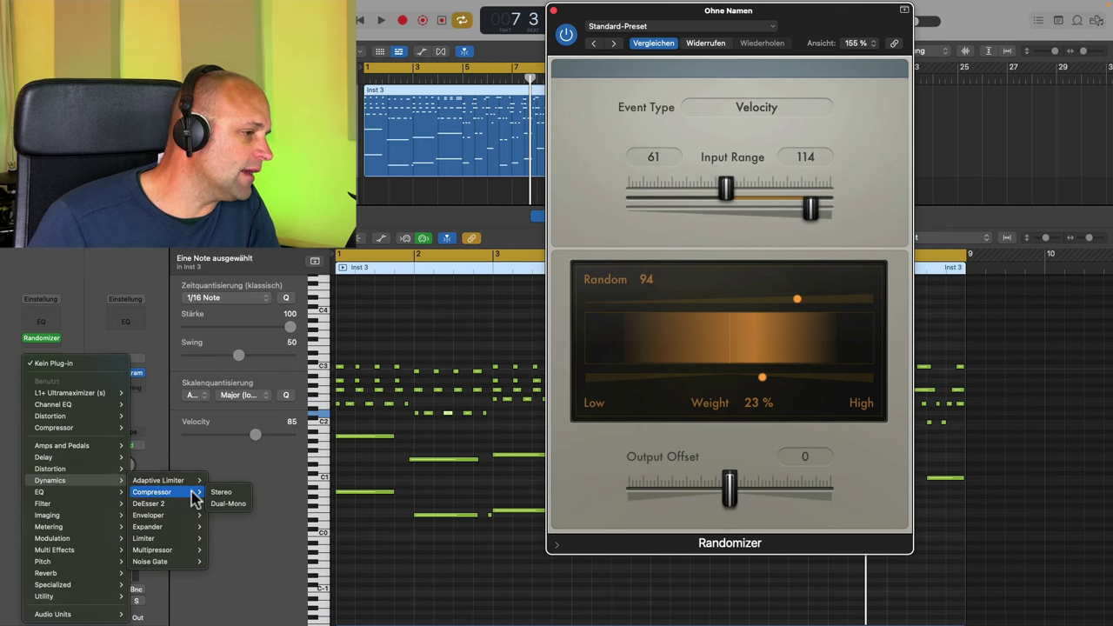
click(226, 493)
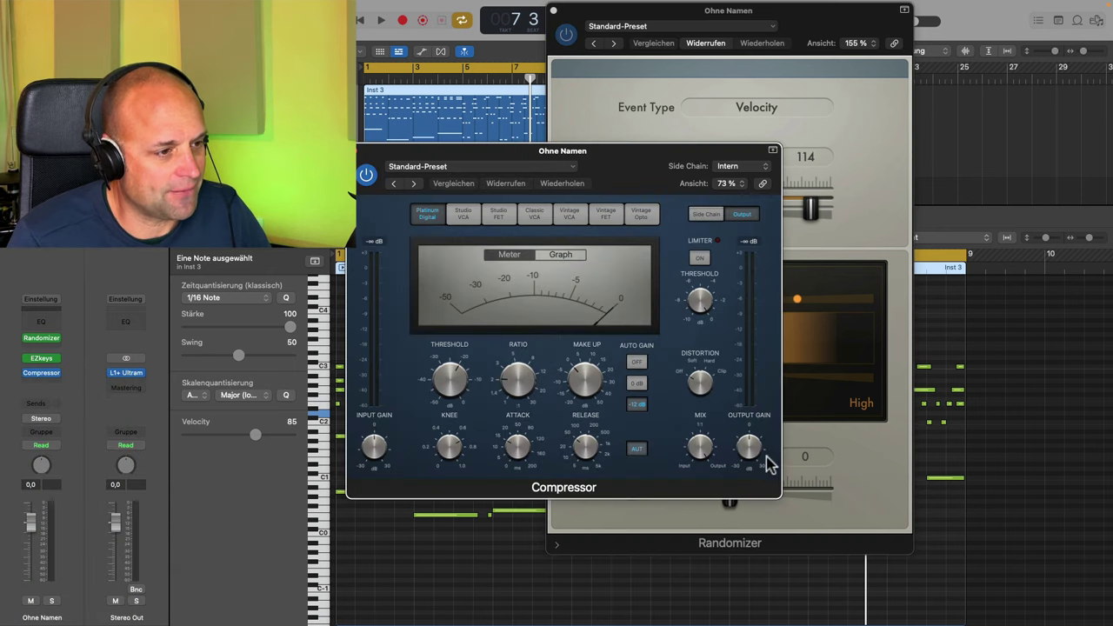
mouse_move(744, 449)
mouse_down()
mouse_move(746, 469)
mouse_move(746, 459)
mouse_up()
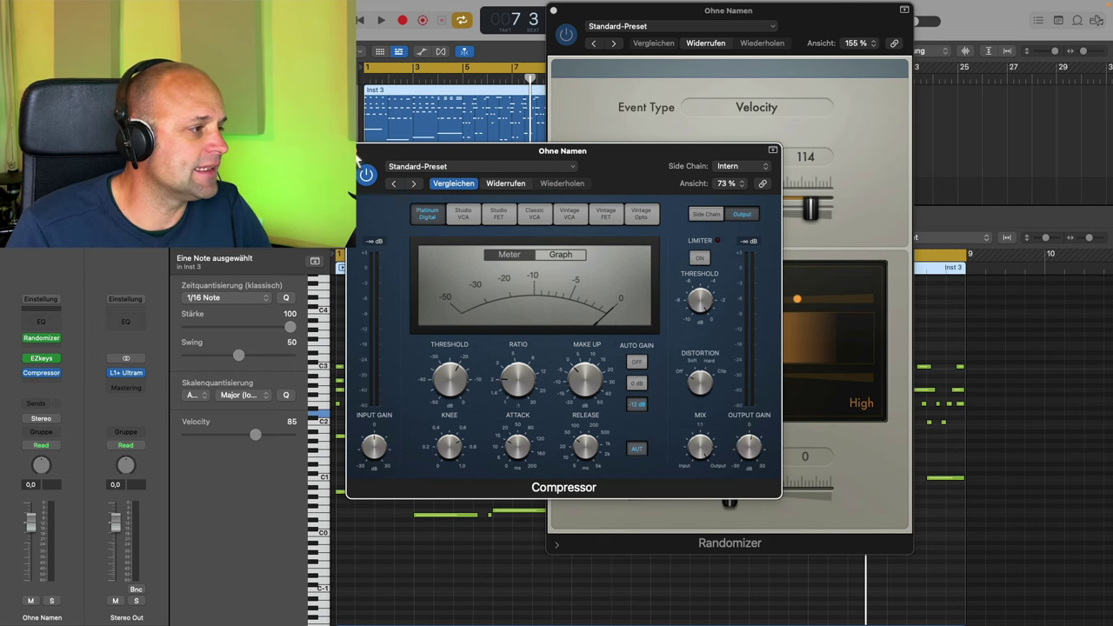
- Bypass the Compressor on the piano track and set the Randomizer's Output Offset to -42, listening to the region during the adjustment
click(354, 152)
click(27, 373)
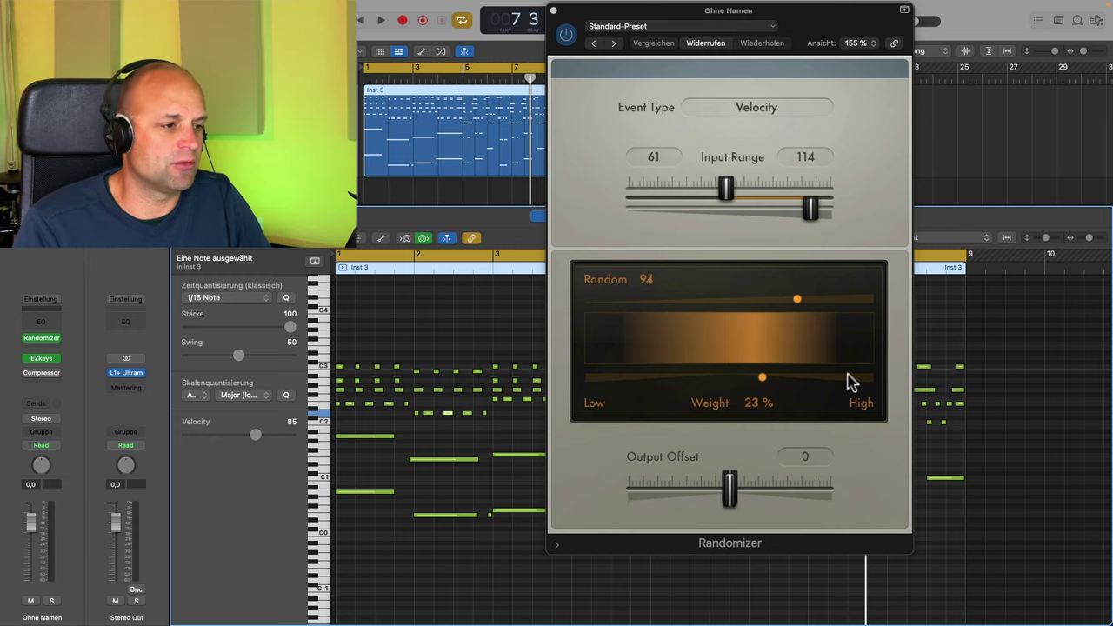
drag(730, 493, 701, 498)
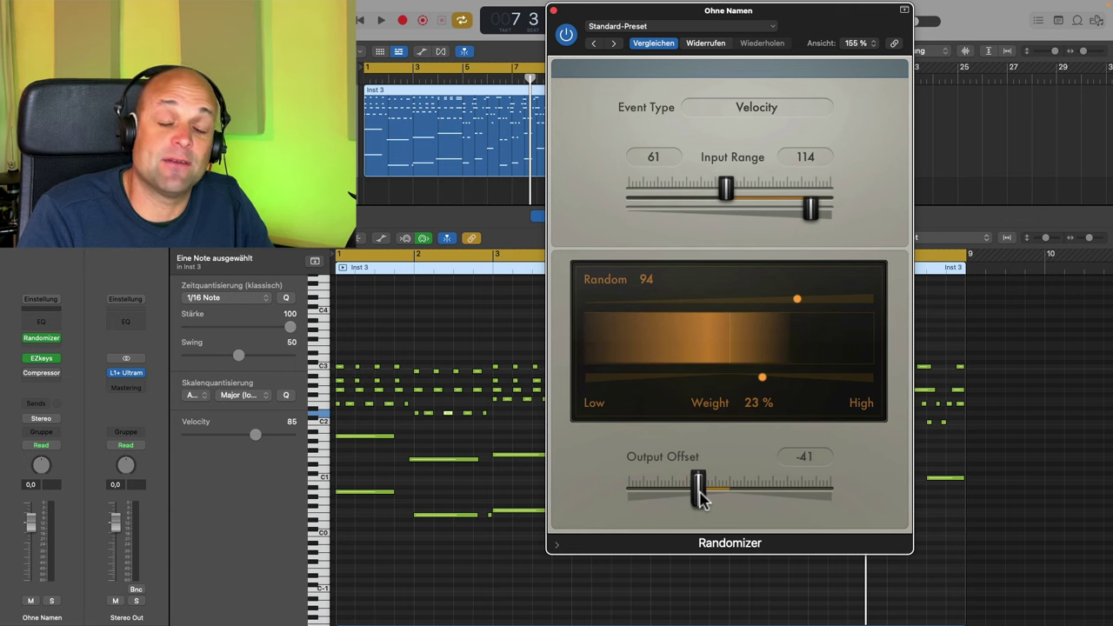
key(space)
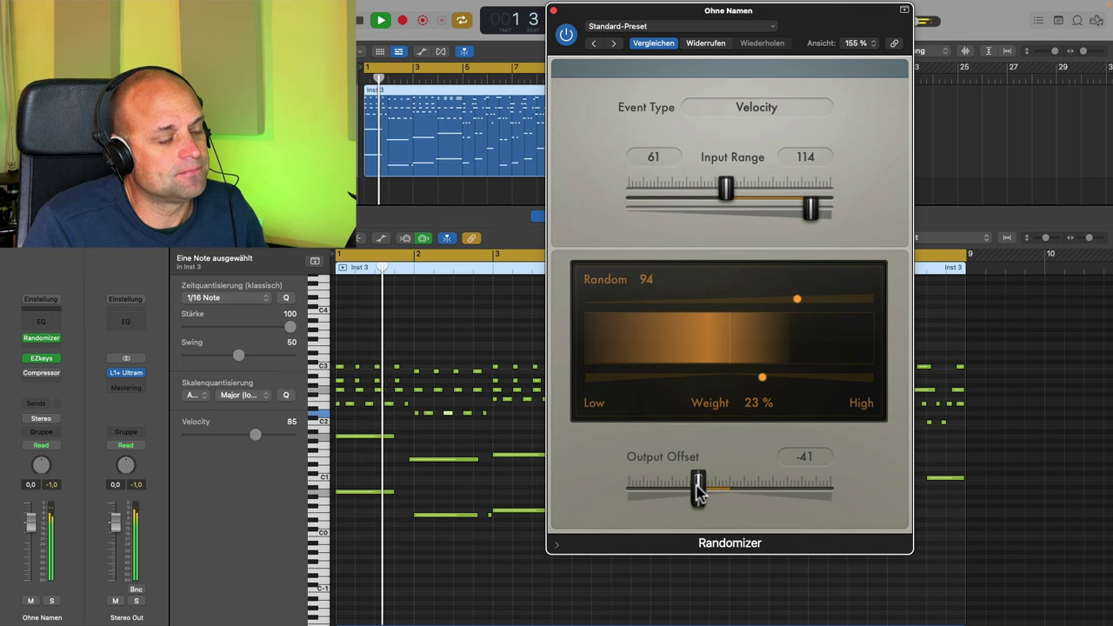
drag(698, 489, 696, 489)
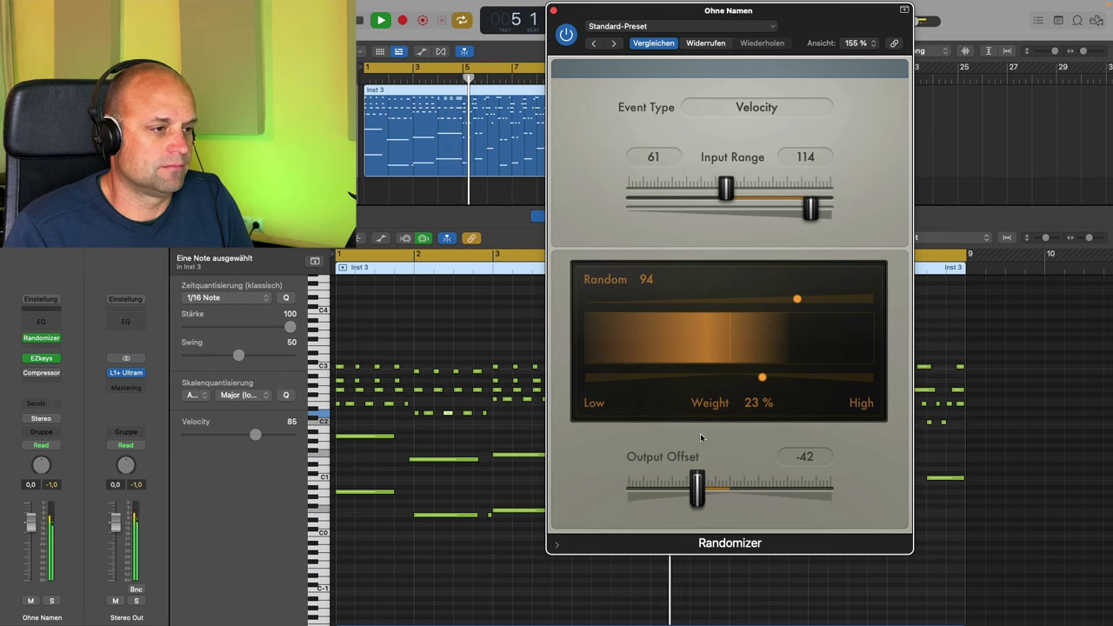
key(space)
- Compare the piano region with the Randomizer bypassed and re-enabled during playback, and set its upper Input Range limit to 110
click(566, 33)
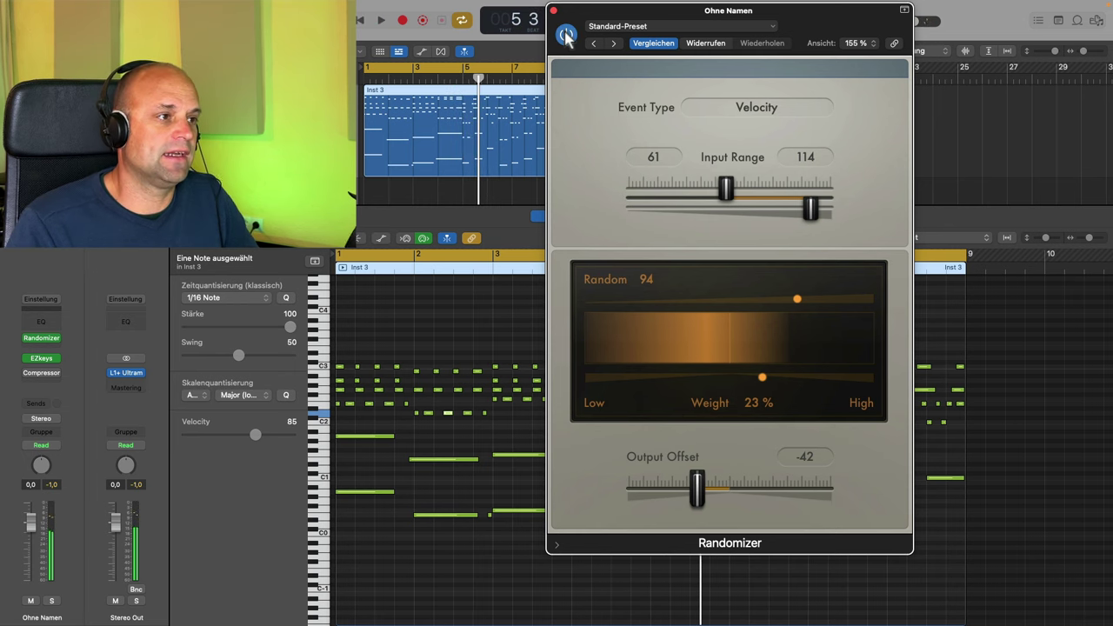
key(space)
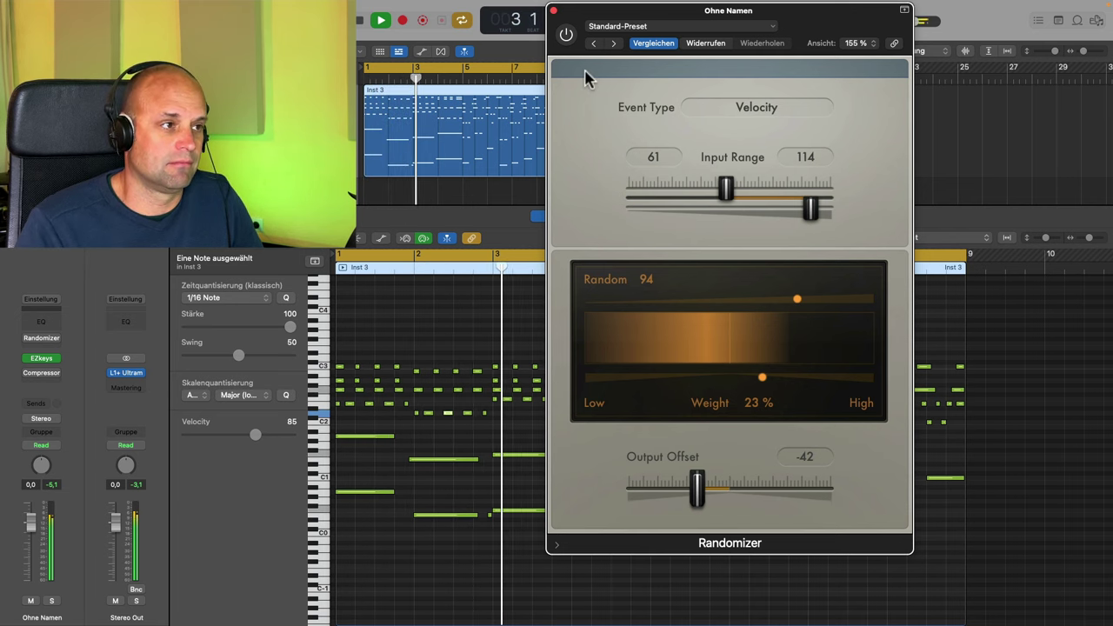
click(566, 37)
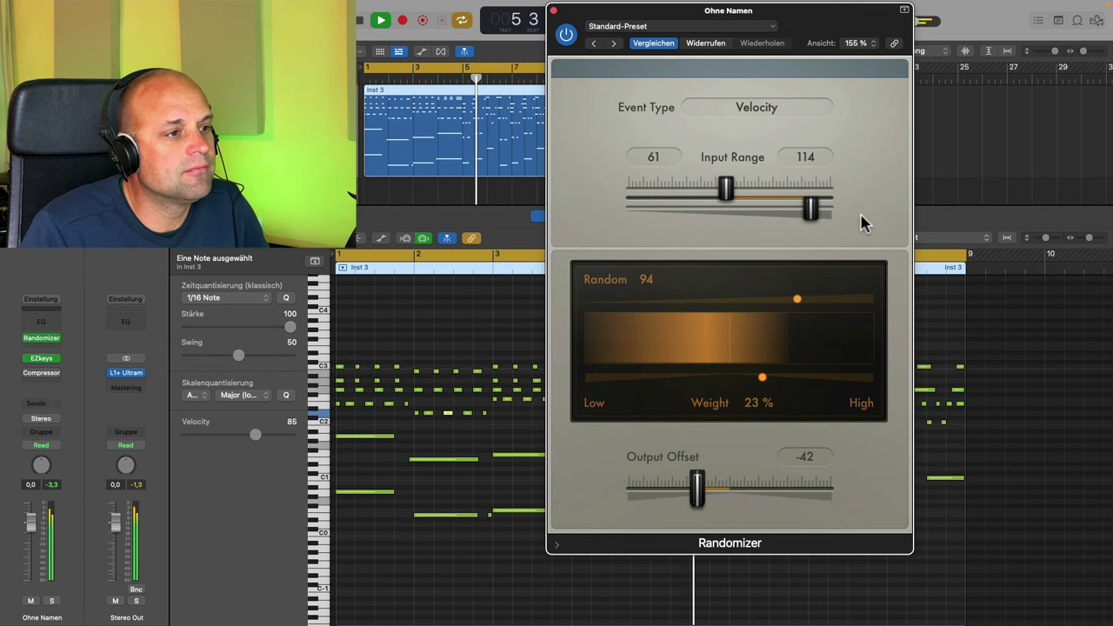
drag(817, 209, 807, 215)
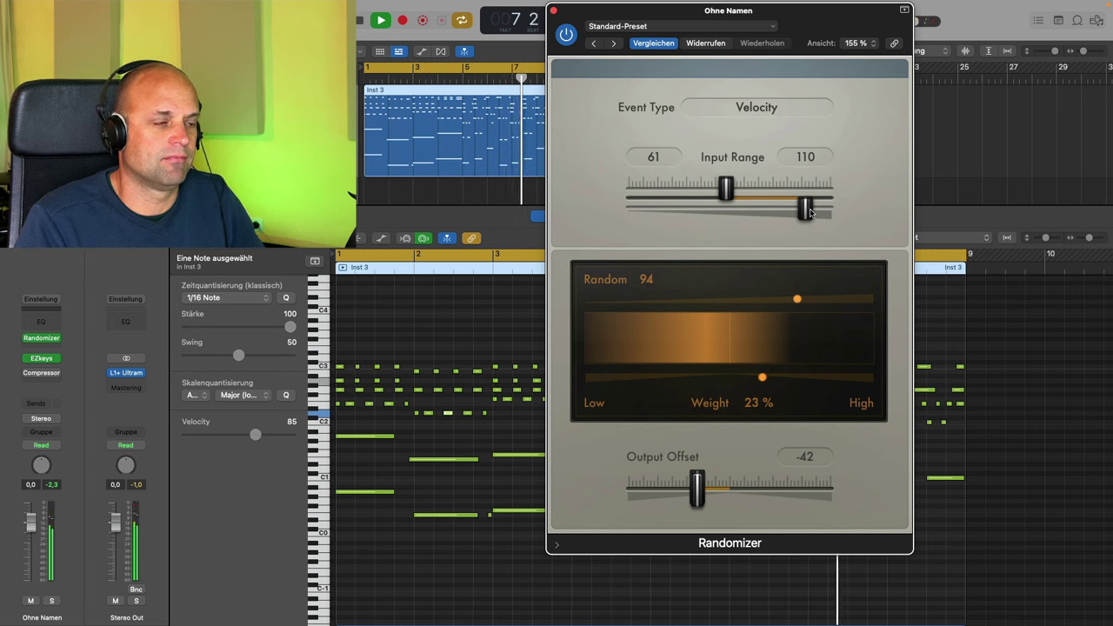
key(space)
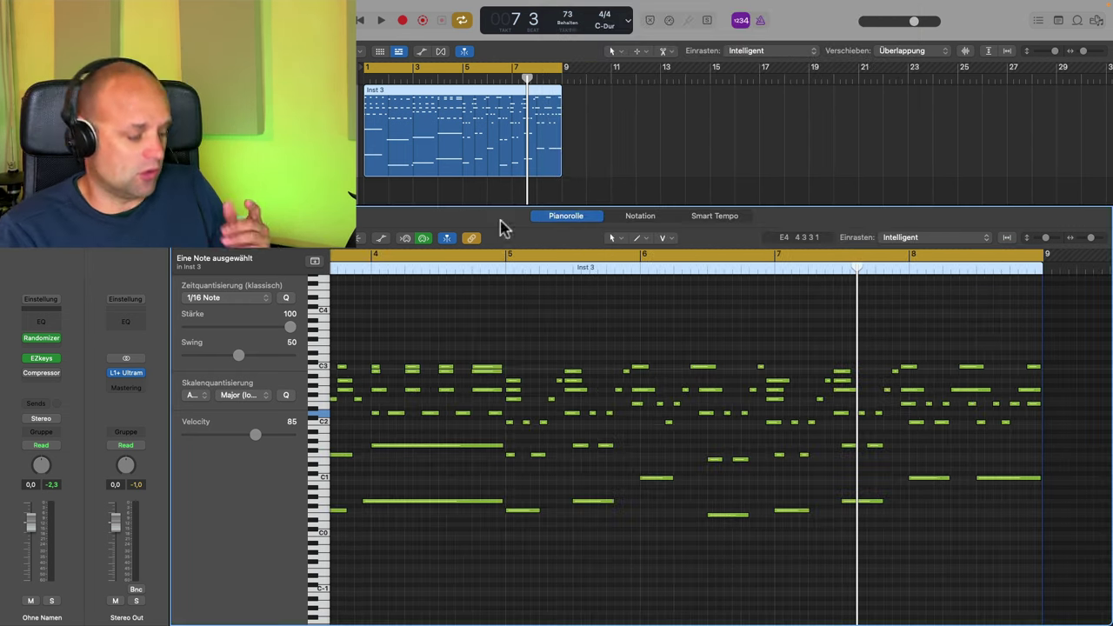
- Set the cycle range to the drum region on the Studio Tight Kit track and open that region in the piano roll
key(x)
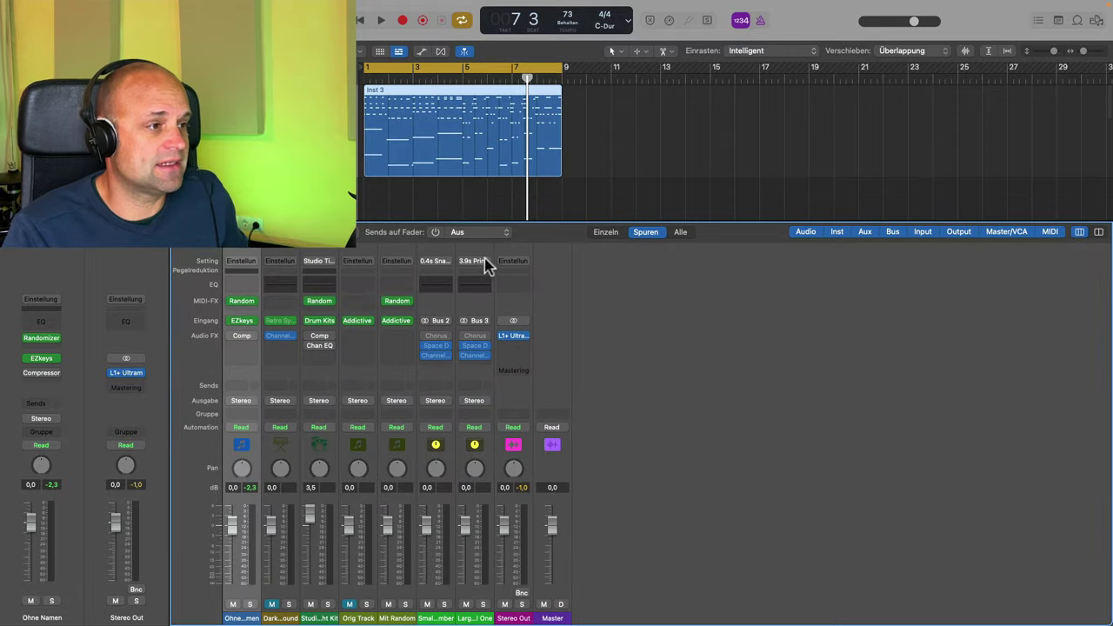
key(x)
scroll(687, 343, right, 5)
click(313, 320)
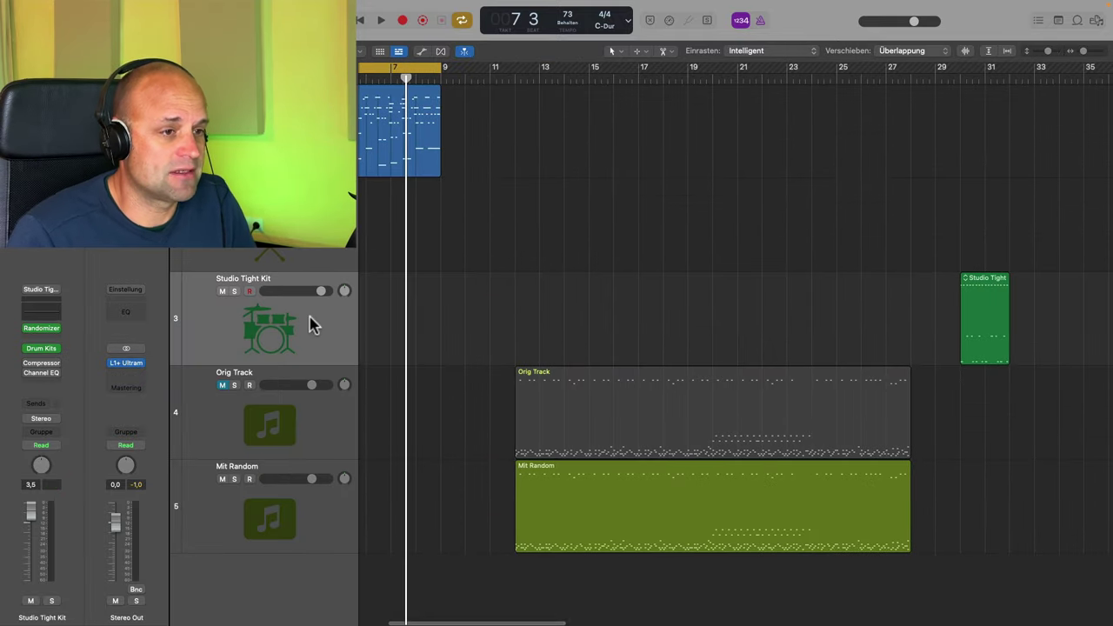
click(972, 287)
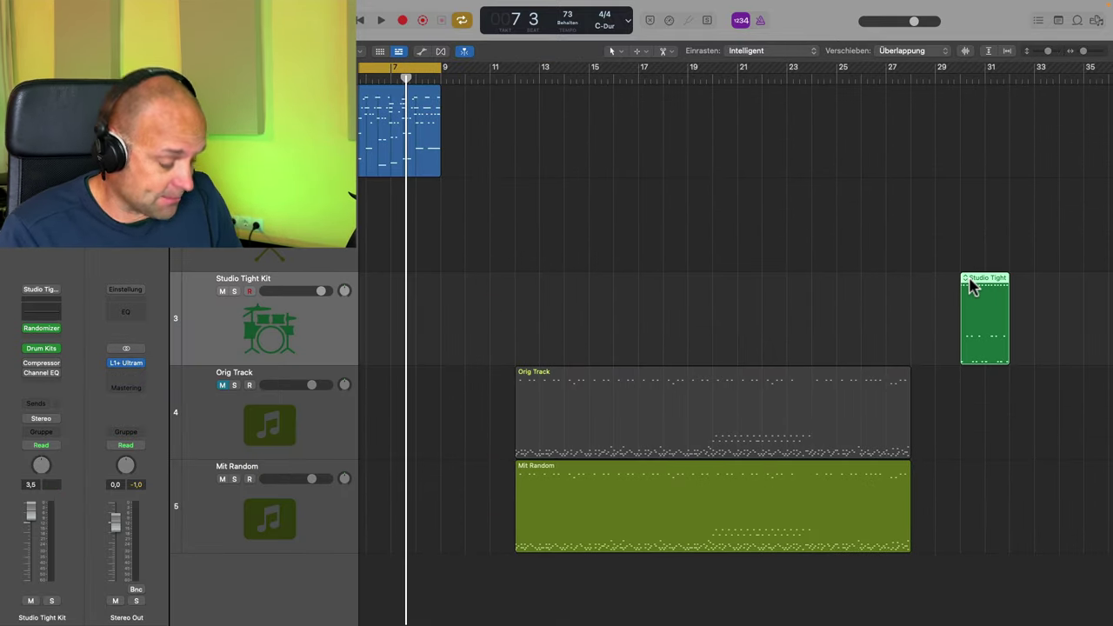
key(u)
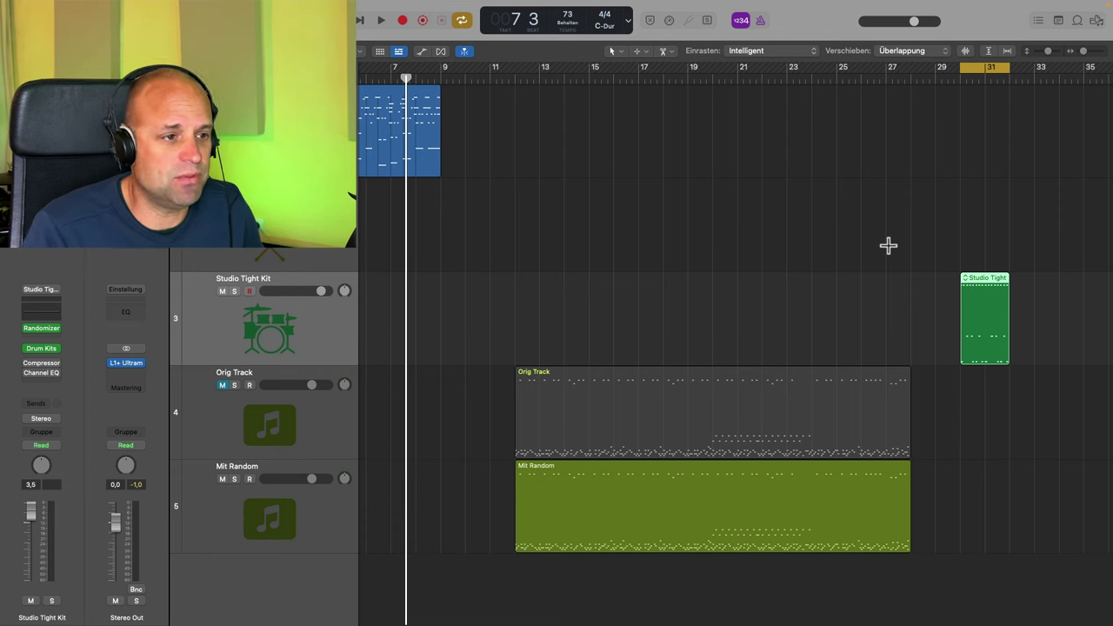
double_click(982, 283)
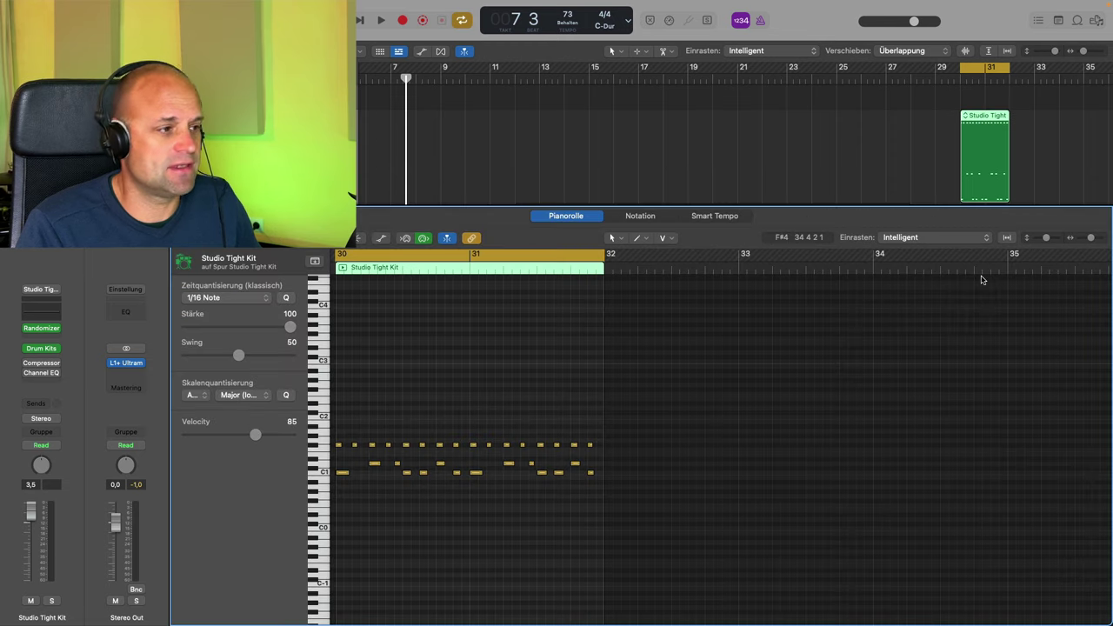
- Listen to the drum region with the Randomizer bypassed, and open the Randomizer's settings beside the notes
key(space)
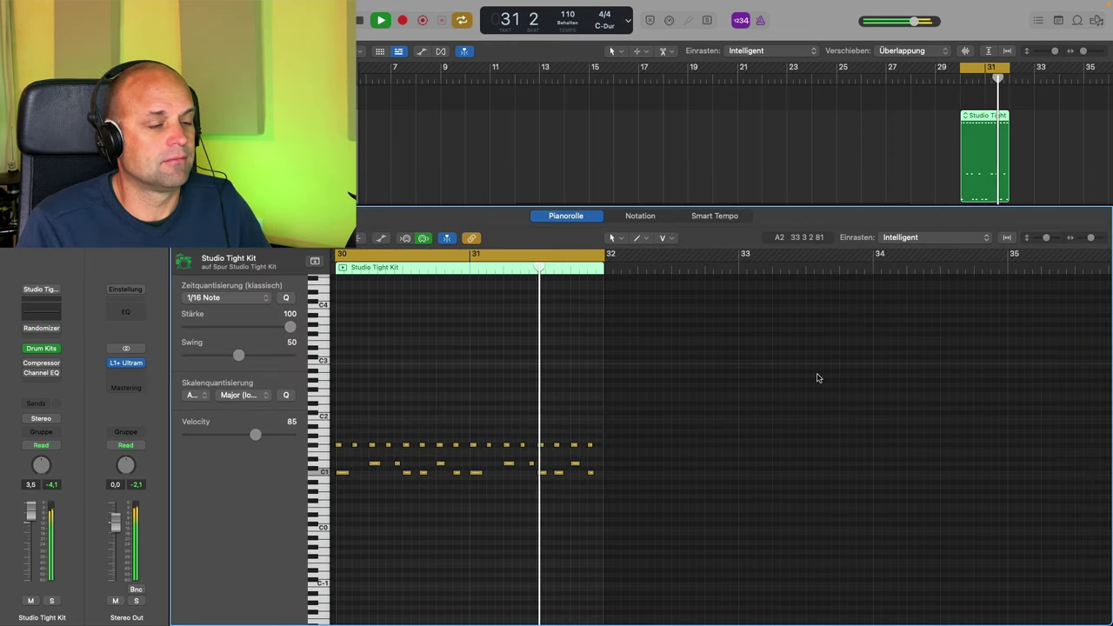
key(space)
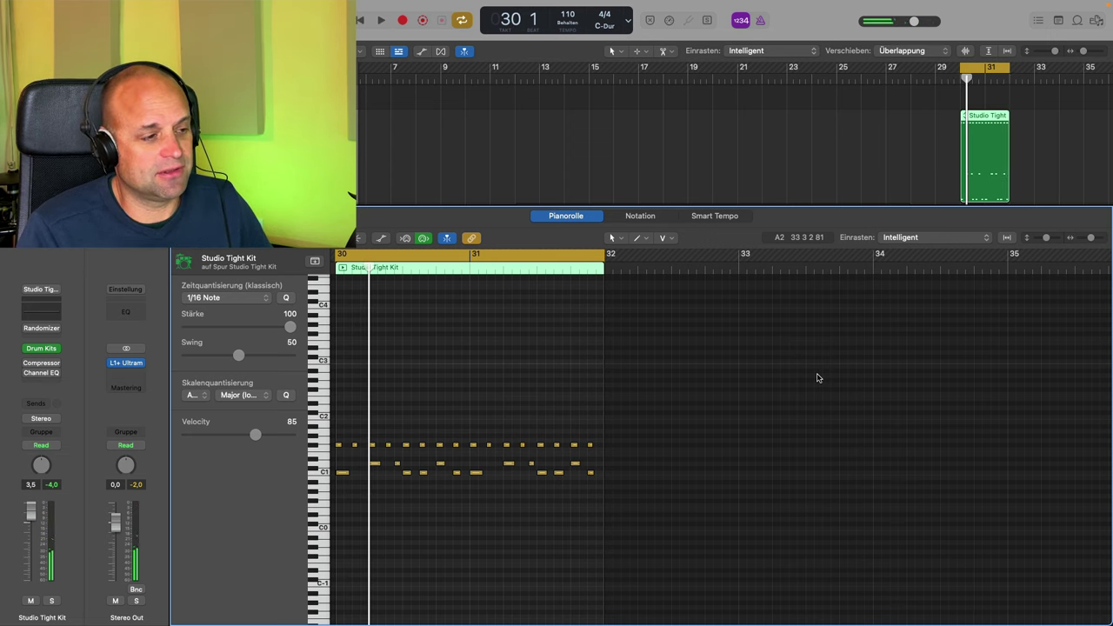
click(41, 330)
drag(529, 83, 833, 57)
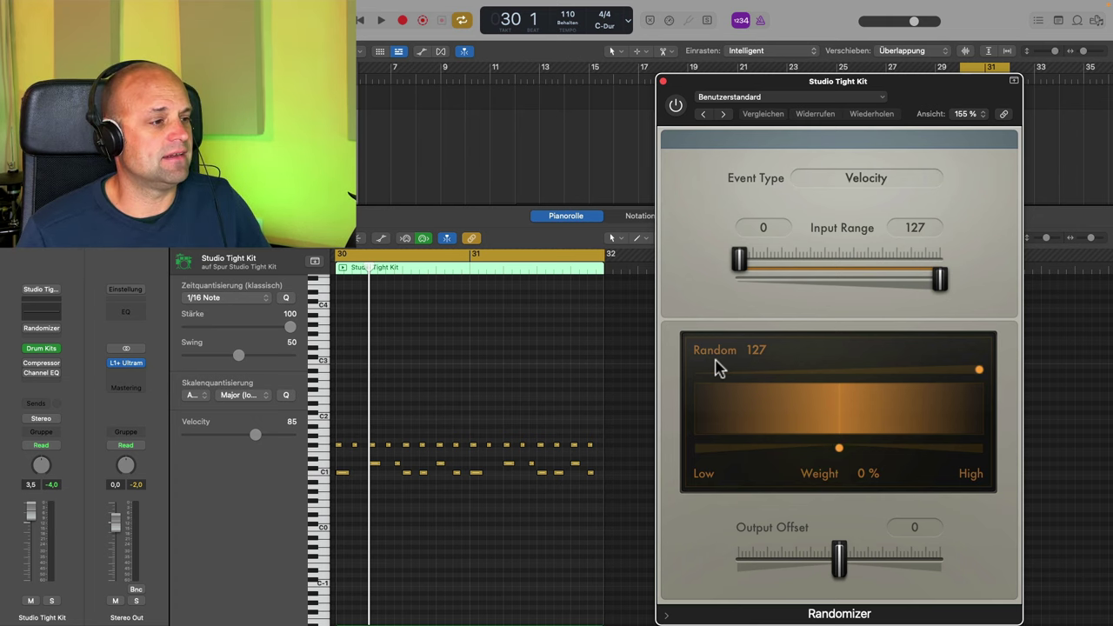
key(space)
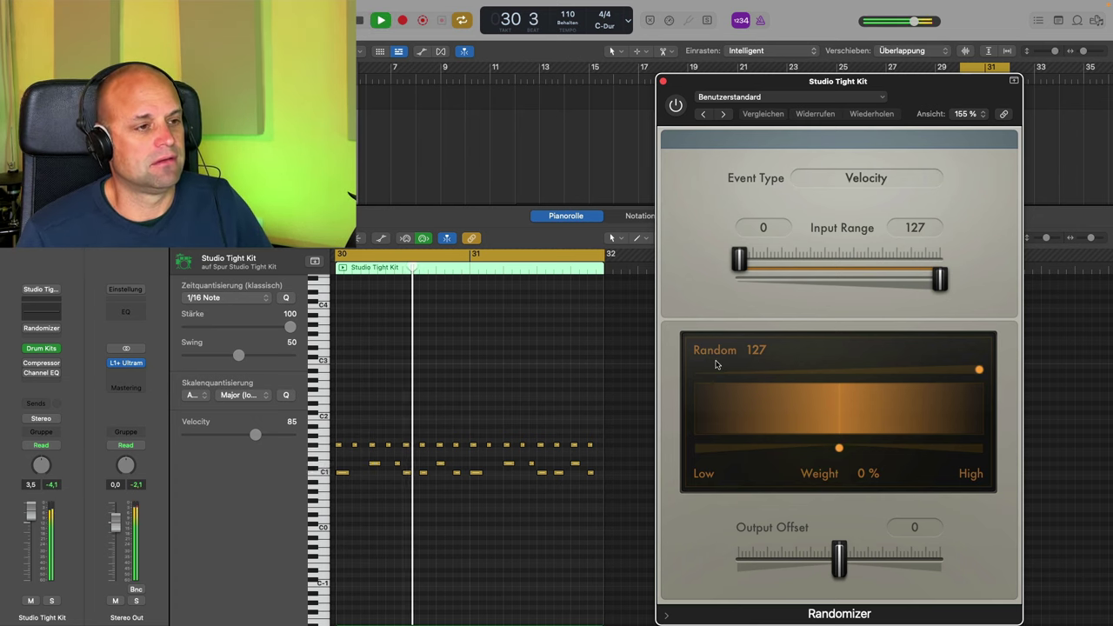
key(space)
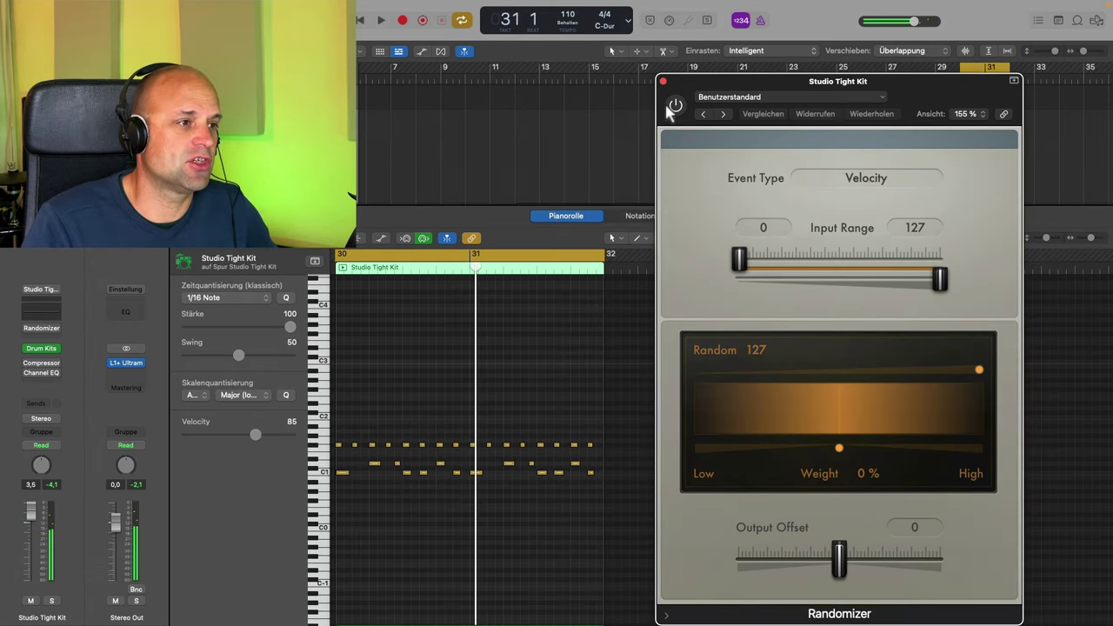
- Enable the drum track's Randomizer and restrict its velocity Input Range to 52–118 during playback
click(672, 108)
key(space)
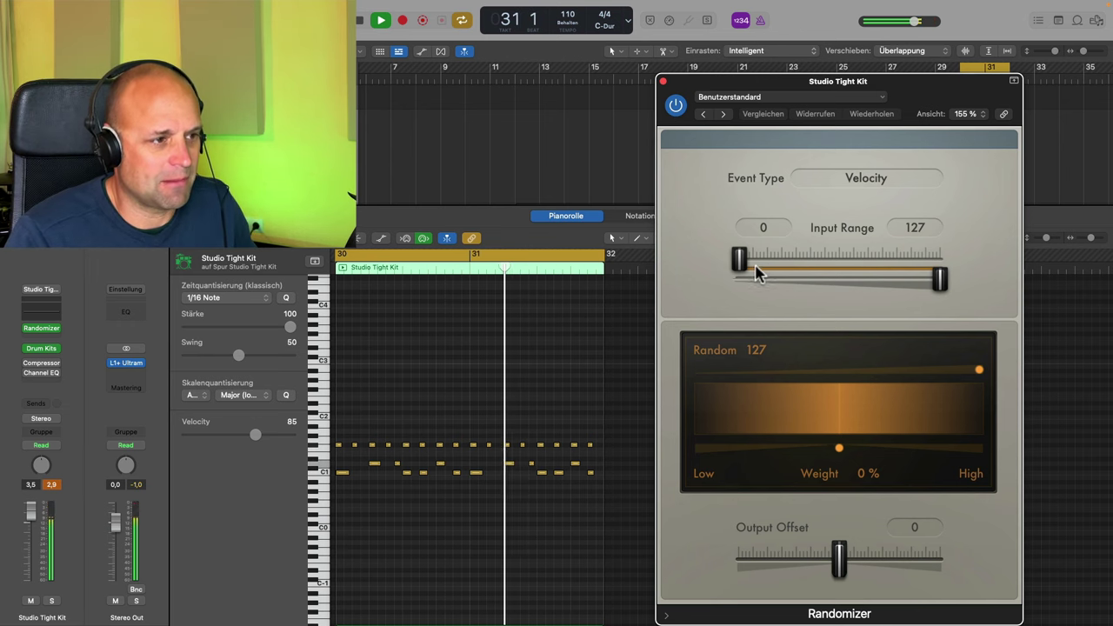
drag(741, 261, 825, 263)
drag(928, 285, 932, 288)
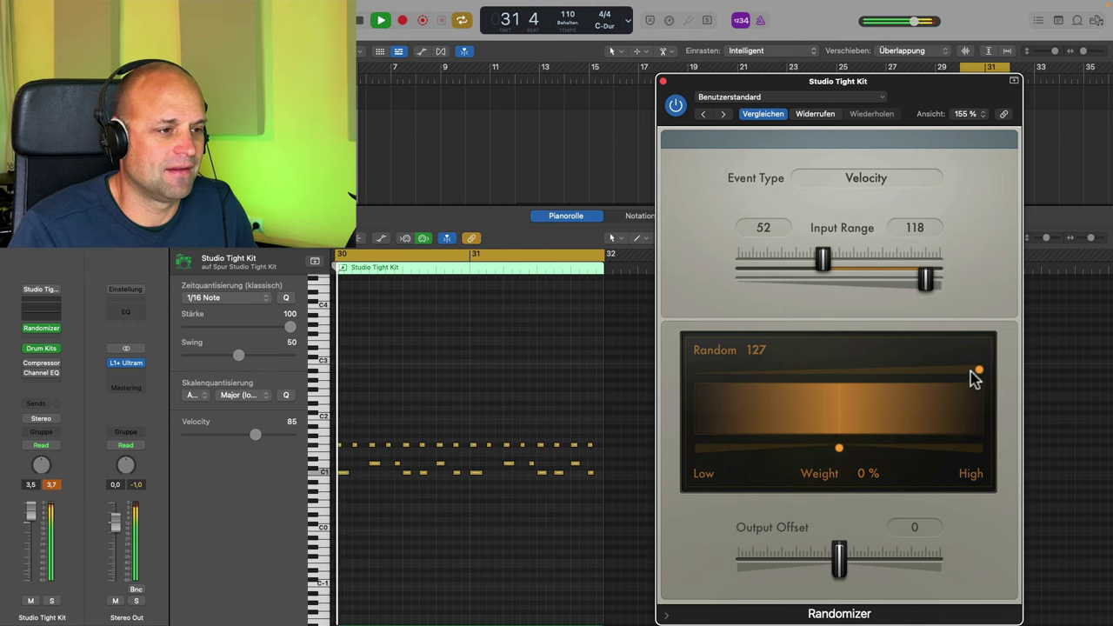
- Set the drum track's Random amount to 70 and the lower Input Range limit to 81 during playback, and stop it
drag(978, 370, 852, 371)
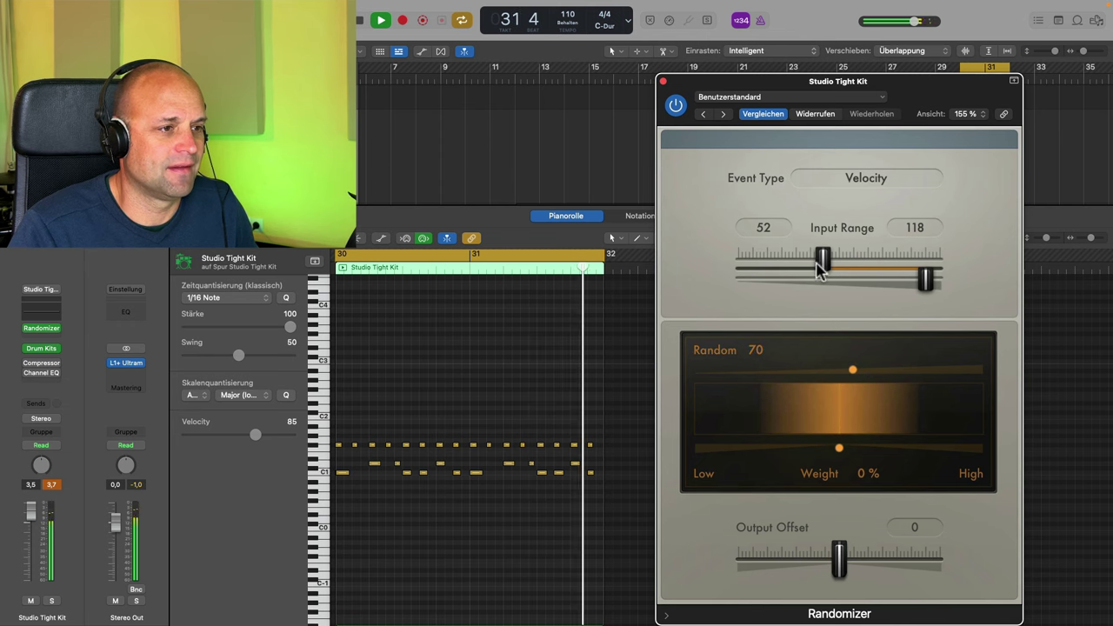
drag(824, 267, 871, 269)
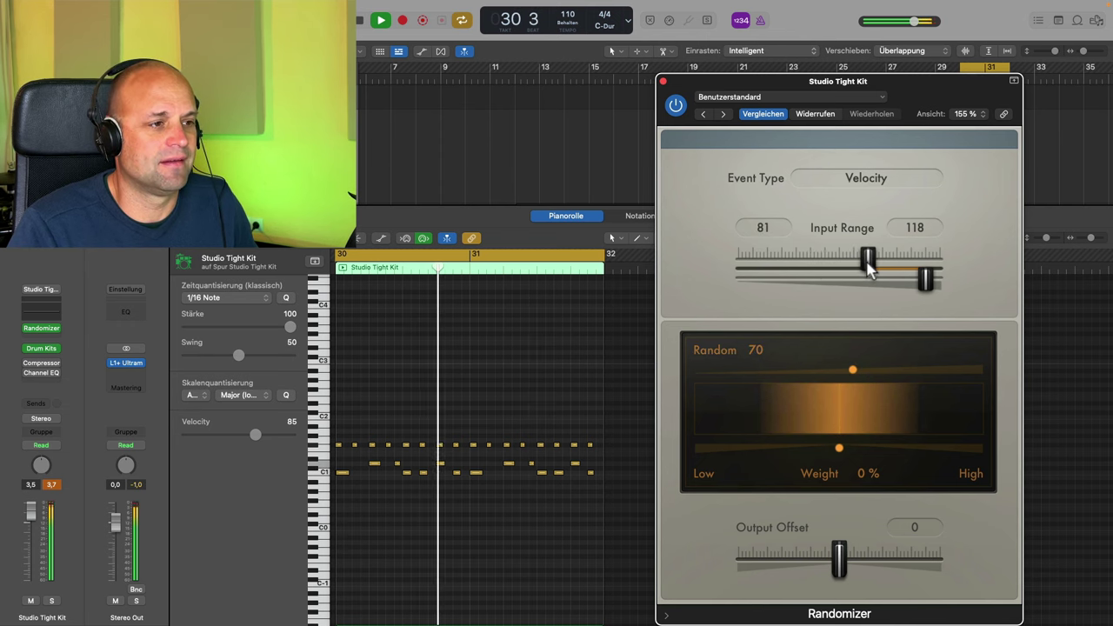
key(space)
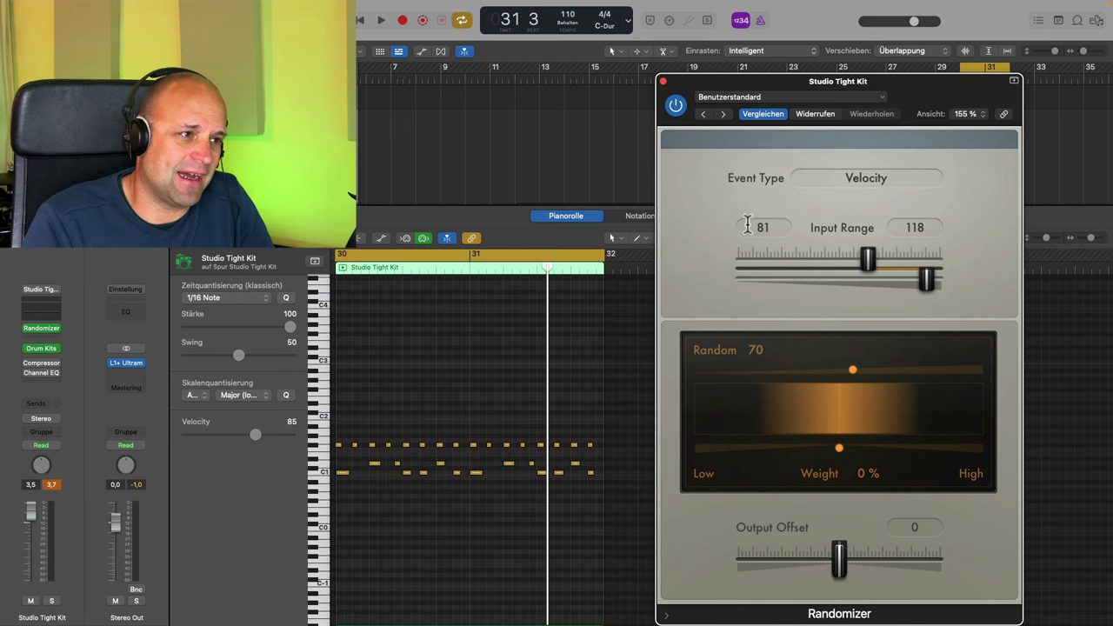
- Close the Randomizer, set the cycle range to the region on the Mit Random track, and open that region in the piano roll
click(663, 81)
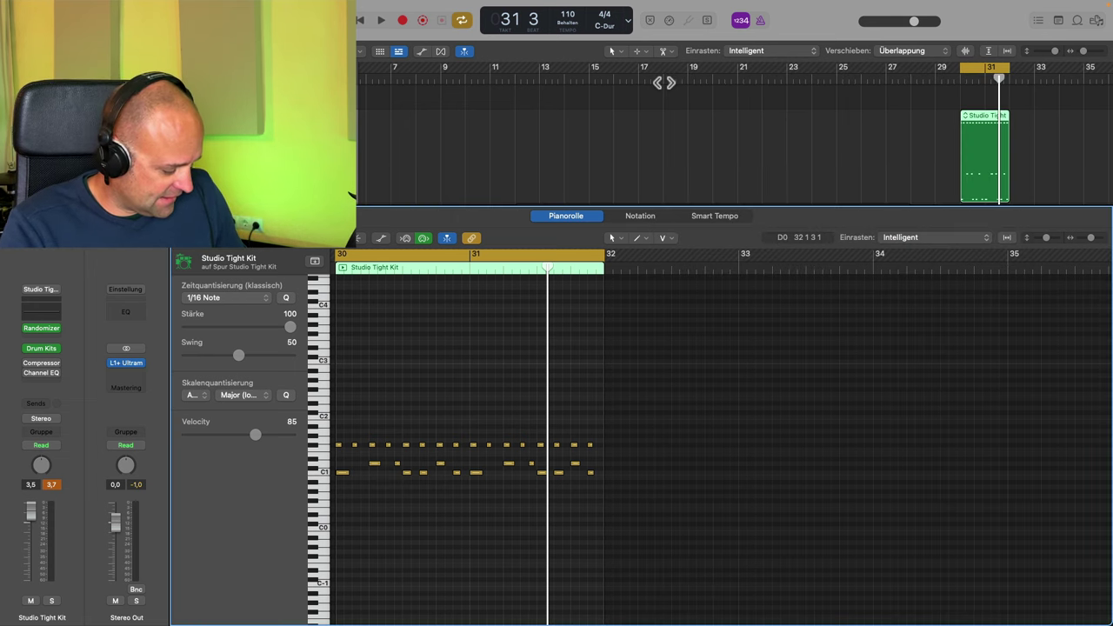
key(x)
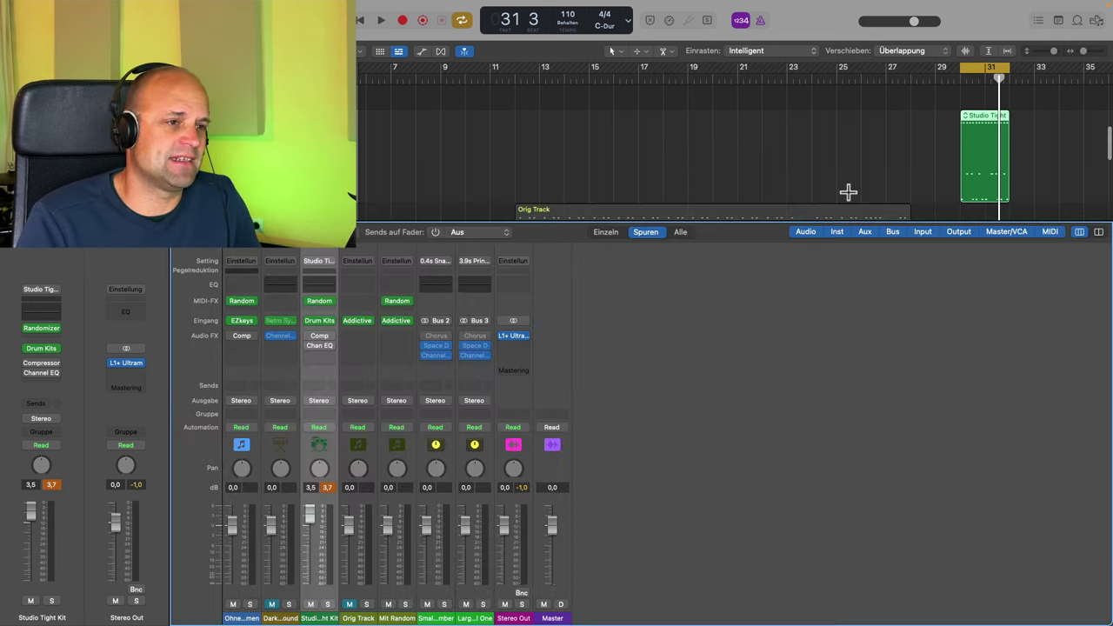
key(x)
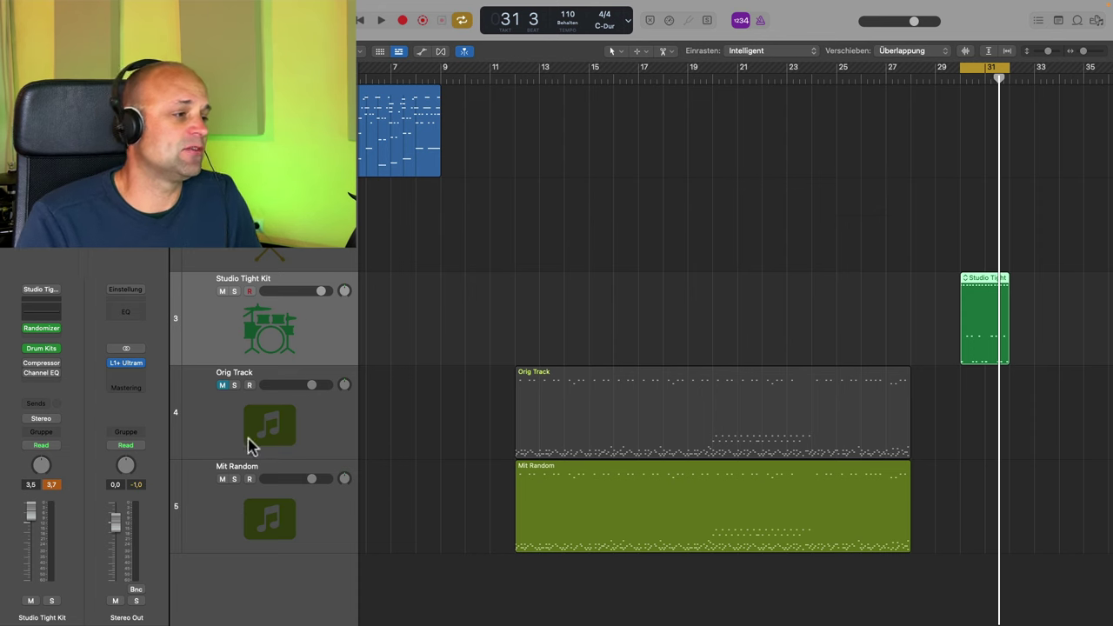
click(323, 513)
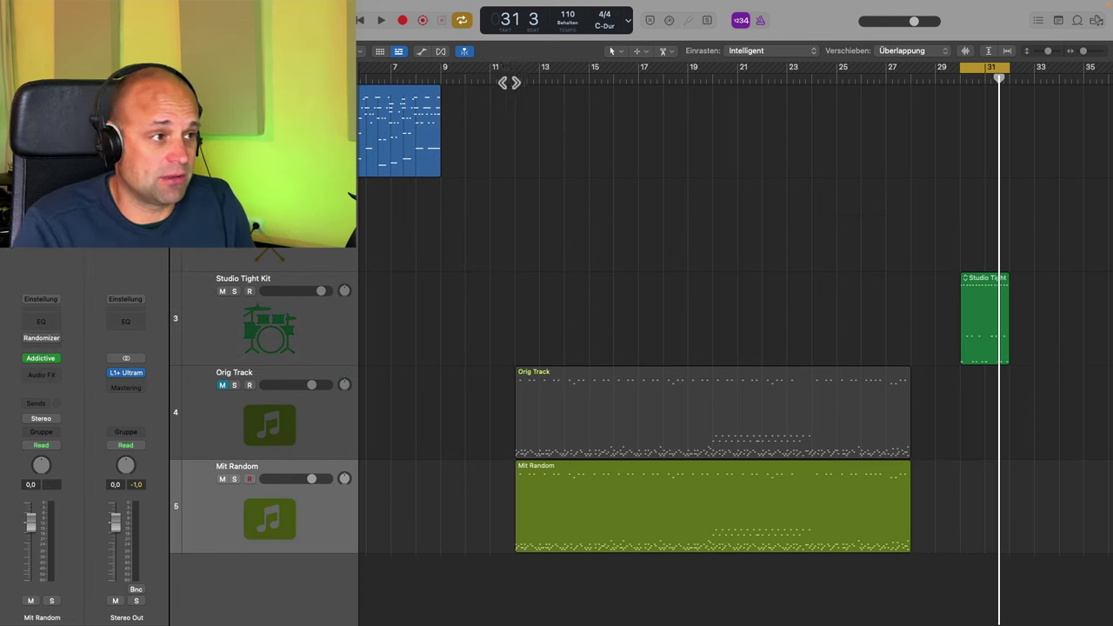
click(660, 476)
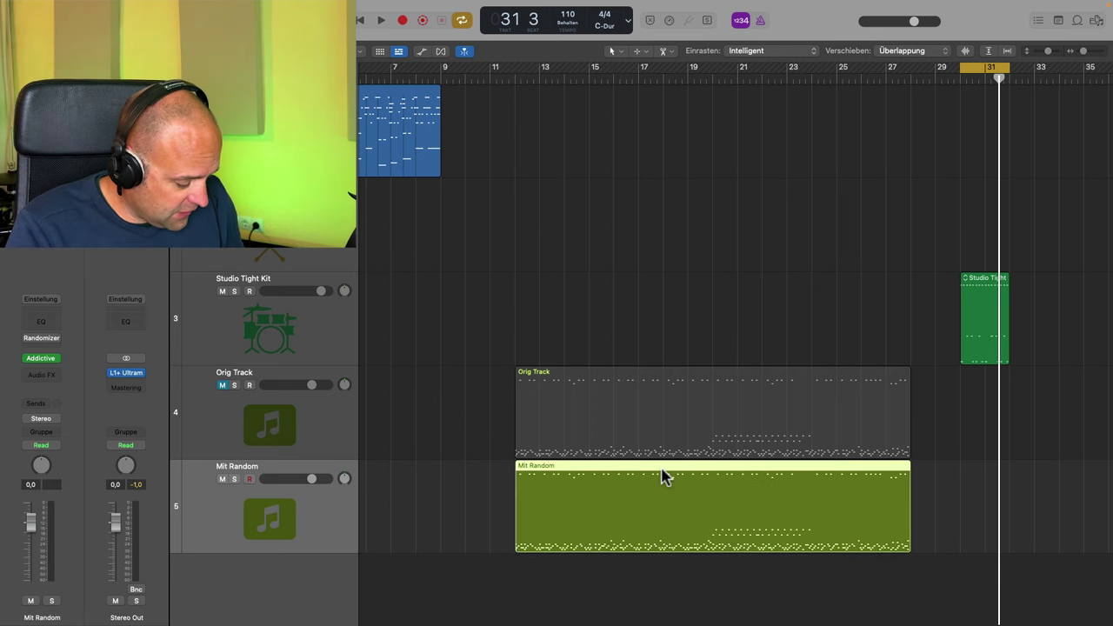
key(super+u)
double_click(660, 476)
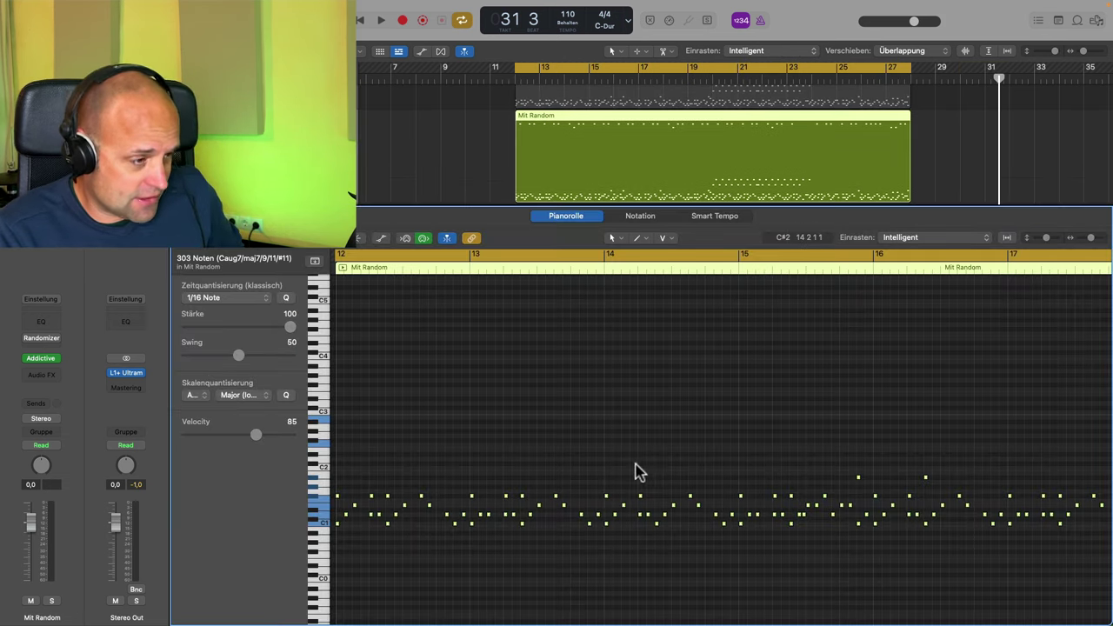
- Listen to the Mit Random region with its Randomizer bypassed and all its notes in view, up to bar 16, and return to the arrangement
key(space)
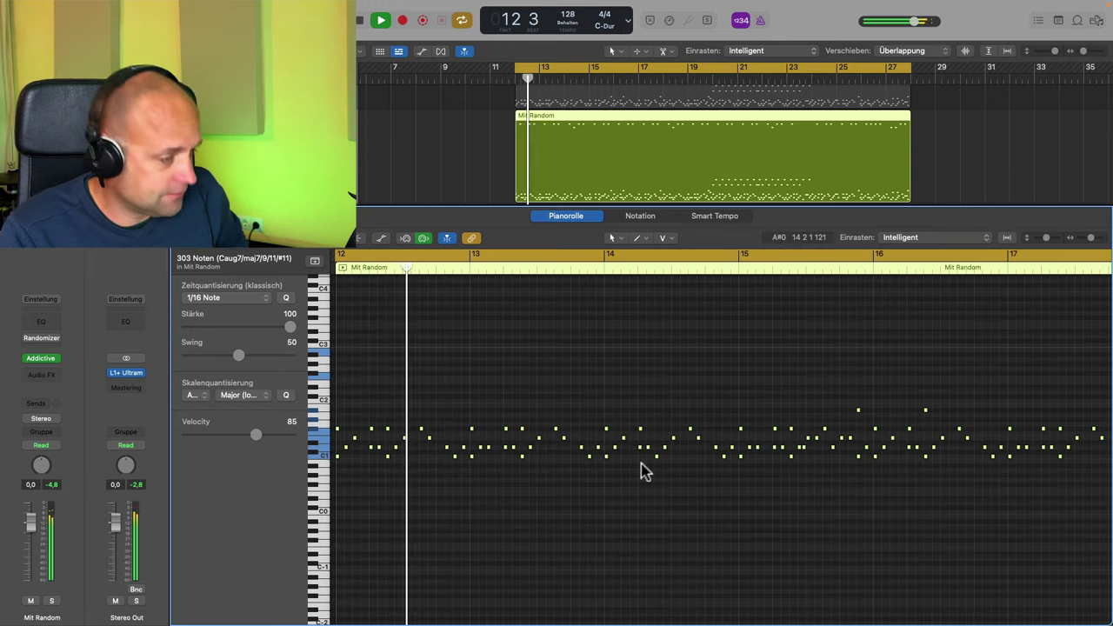
ctrl+alt+click(643, 464)
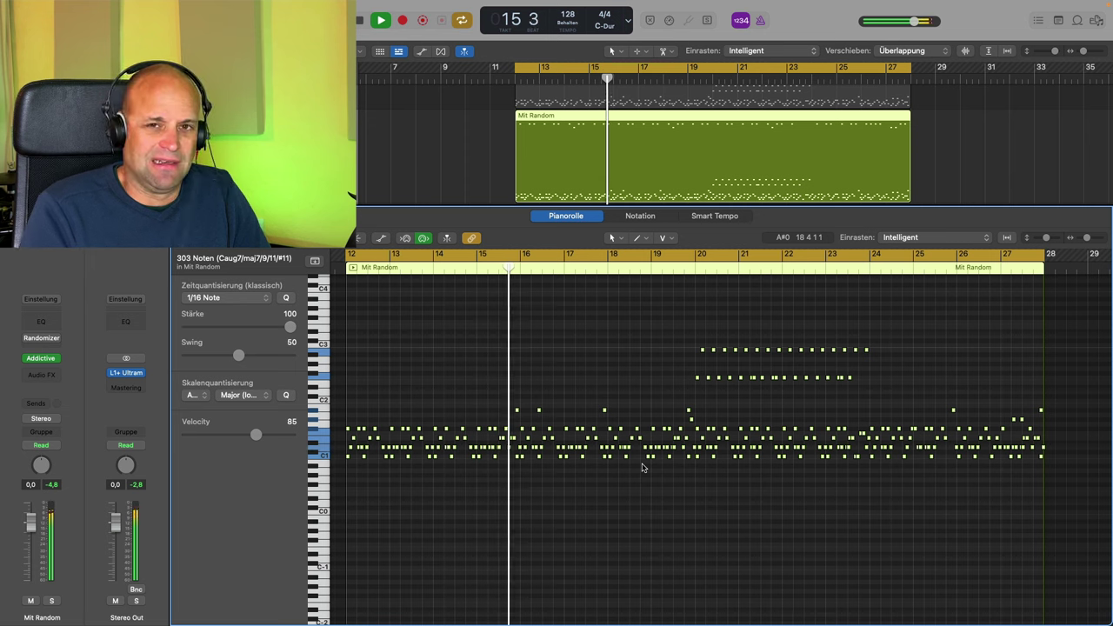
key(space)
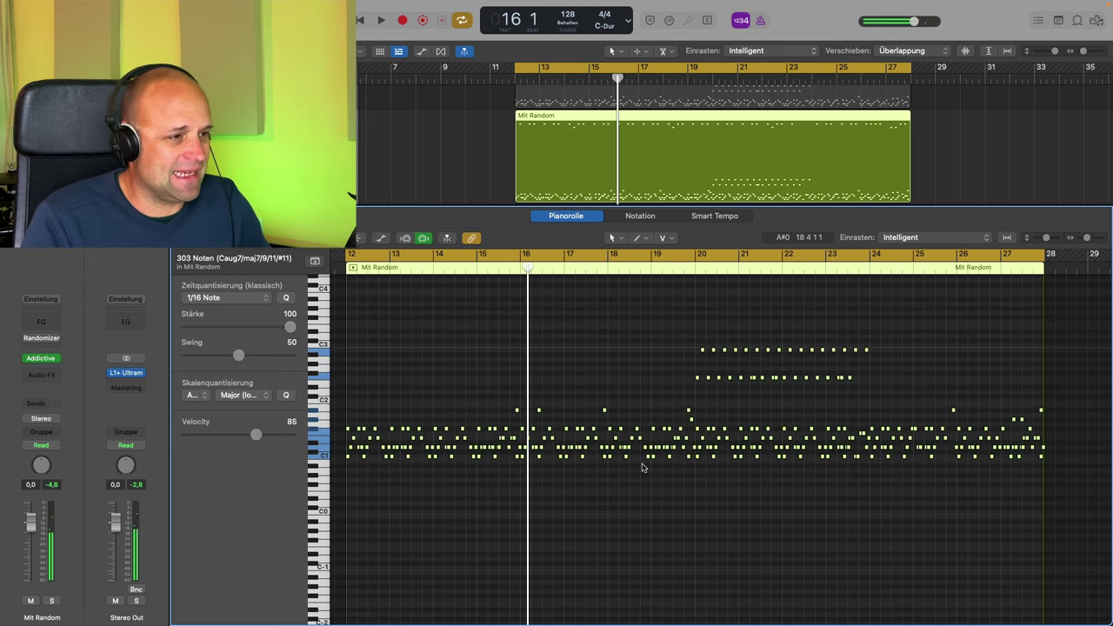
key(x)
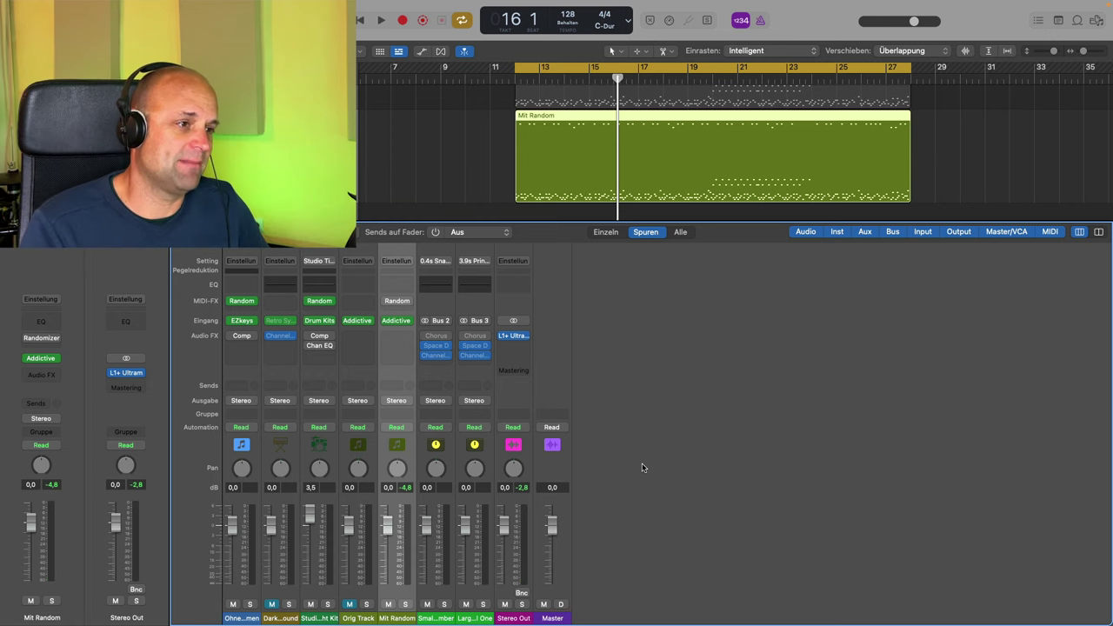
key(x)
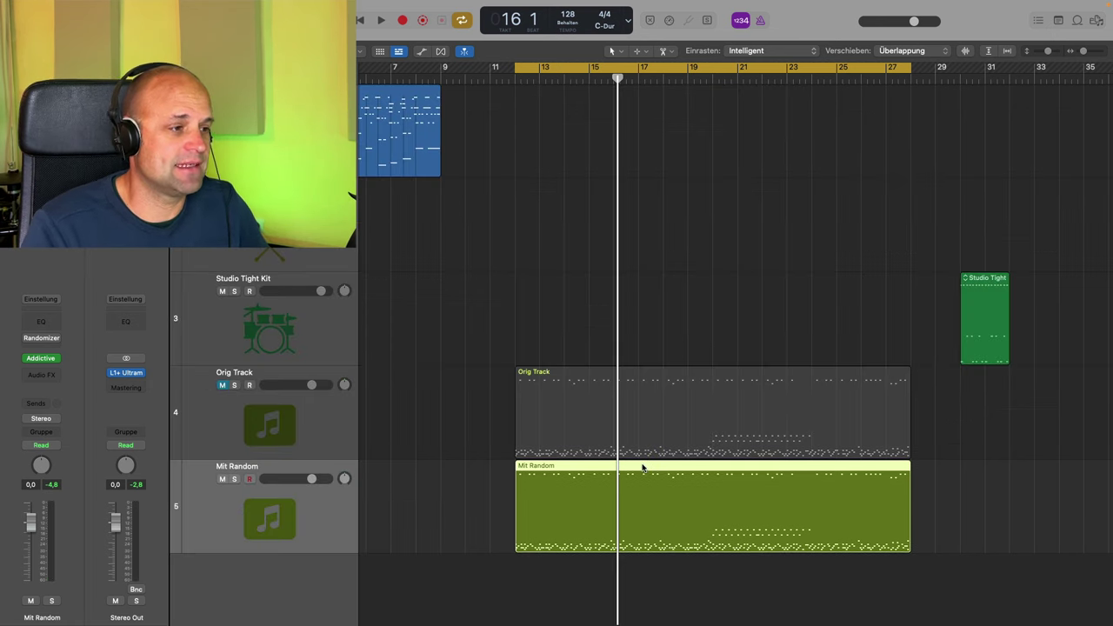
- Open and enable the Mit Random track's Randomizer, start playback, and restrict its velocity Input Range to 58–116
click(45, 339)
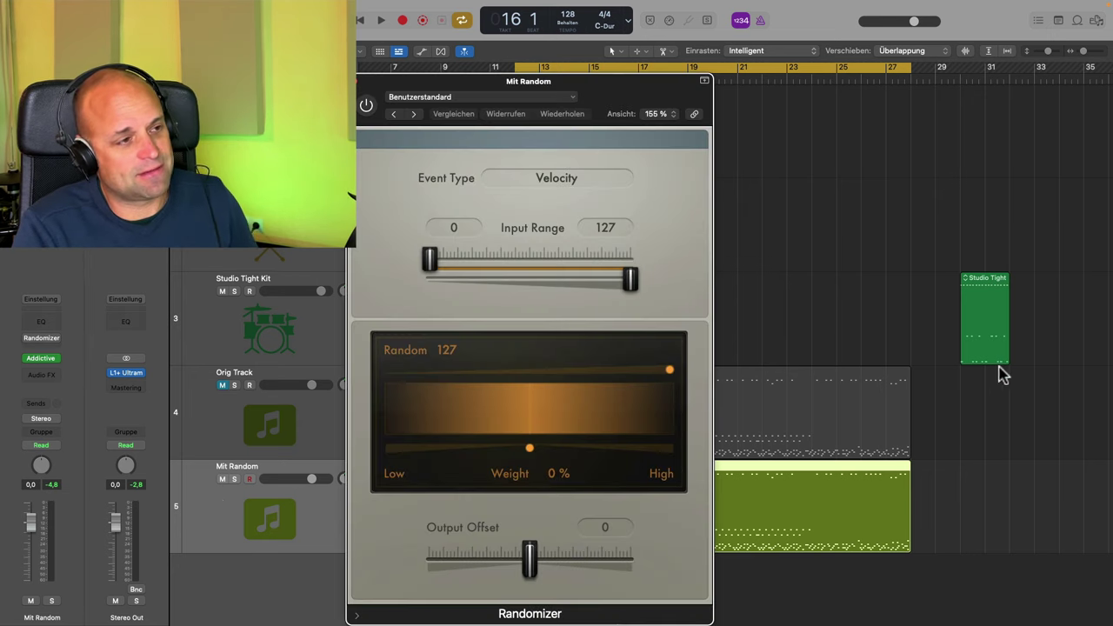
click(366, 106)
key(space)
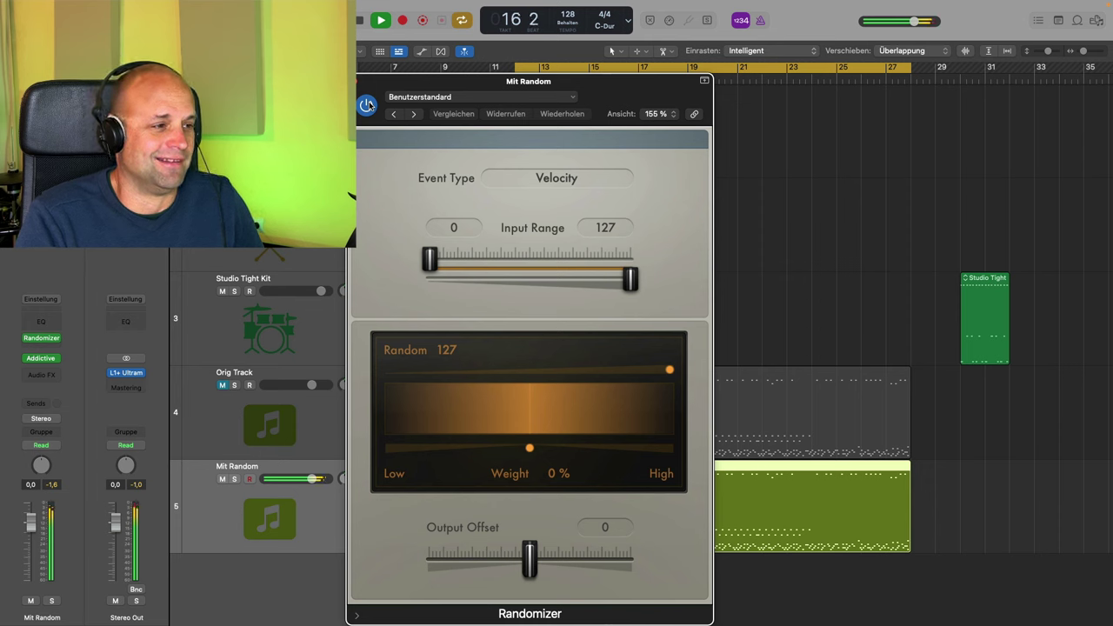
drag(431, 258, 530, 264)
drag(630, 279, 614, 279)
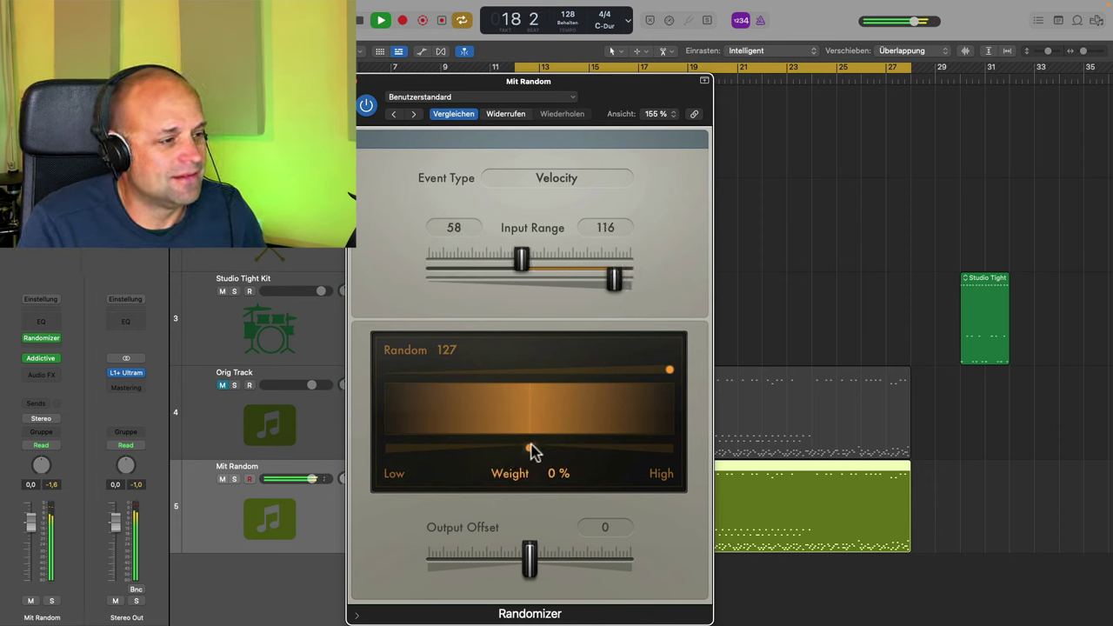
- Set the Mit Random Randomizer's Weight to 2 % and Random amount to 72 during playback, stop it, and close the Randomizer
drag(532, 450, 528, 460)
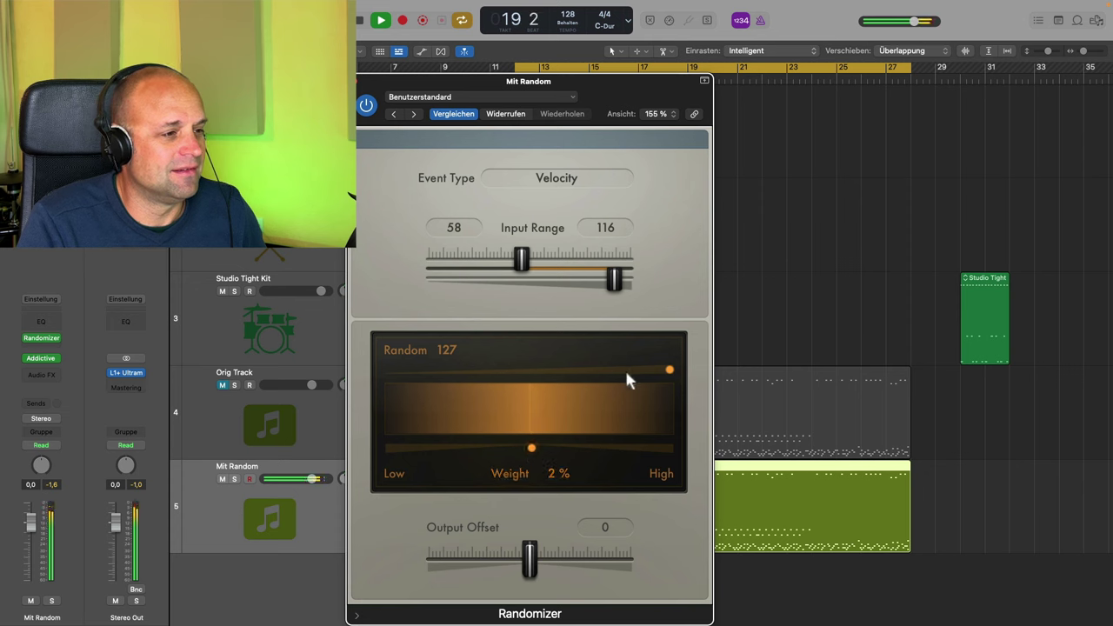
drag(668, 369, 546, 374)
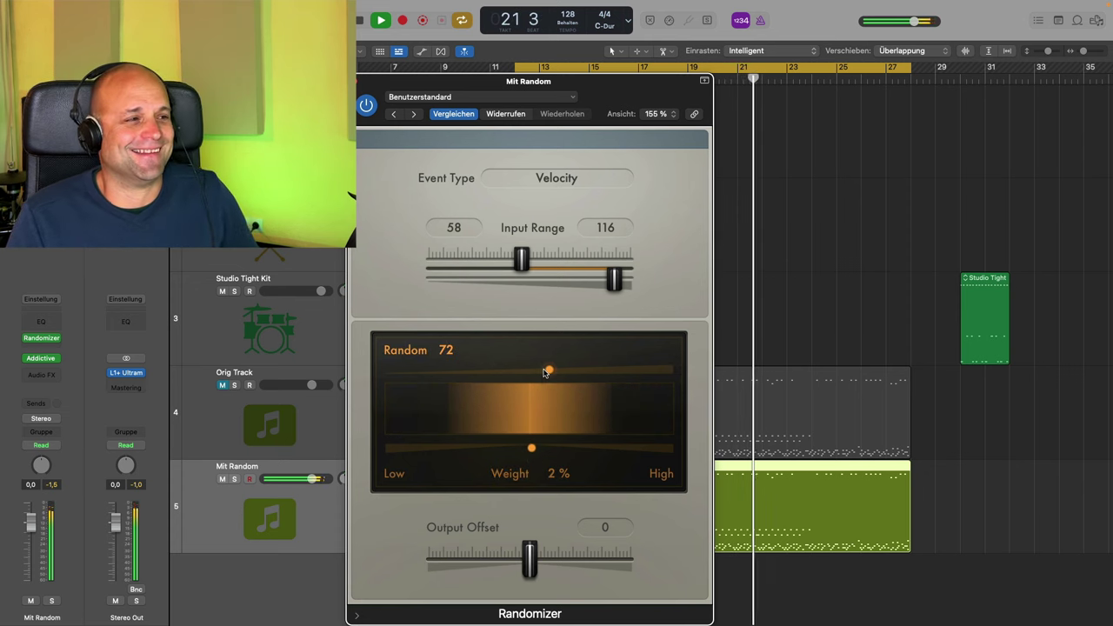
key(space)
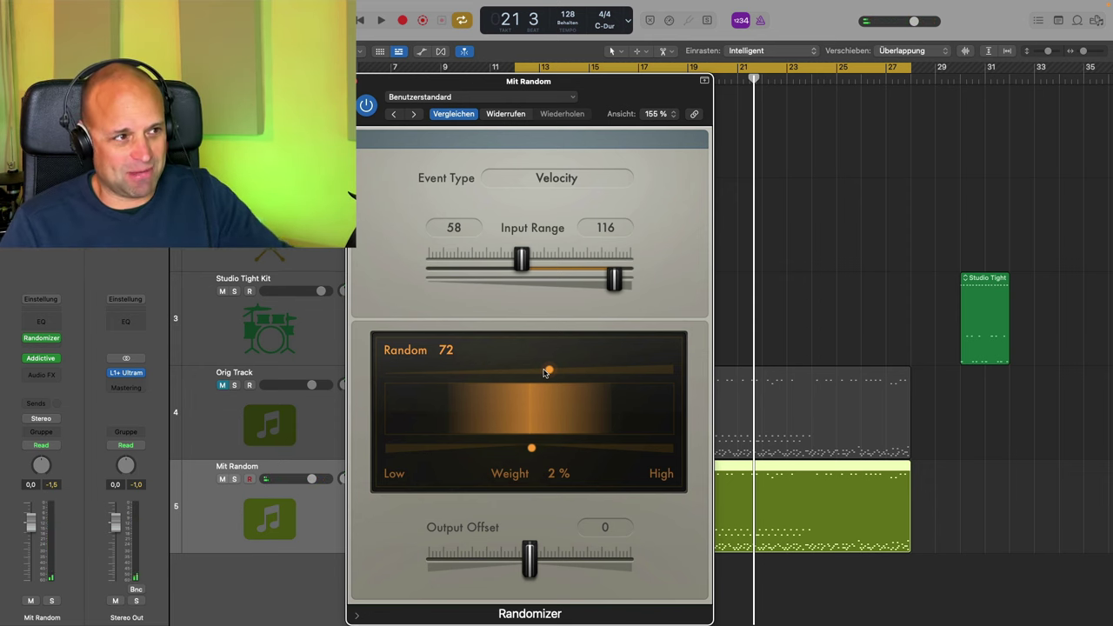
click(357, 85)
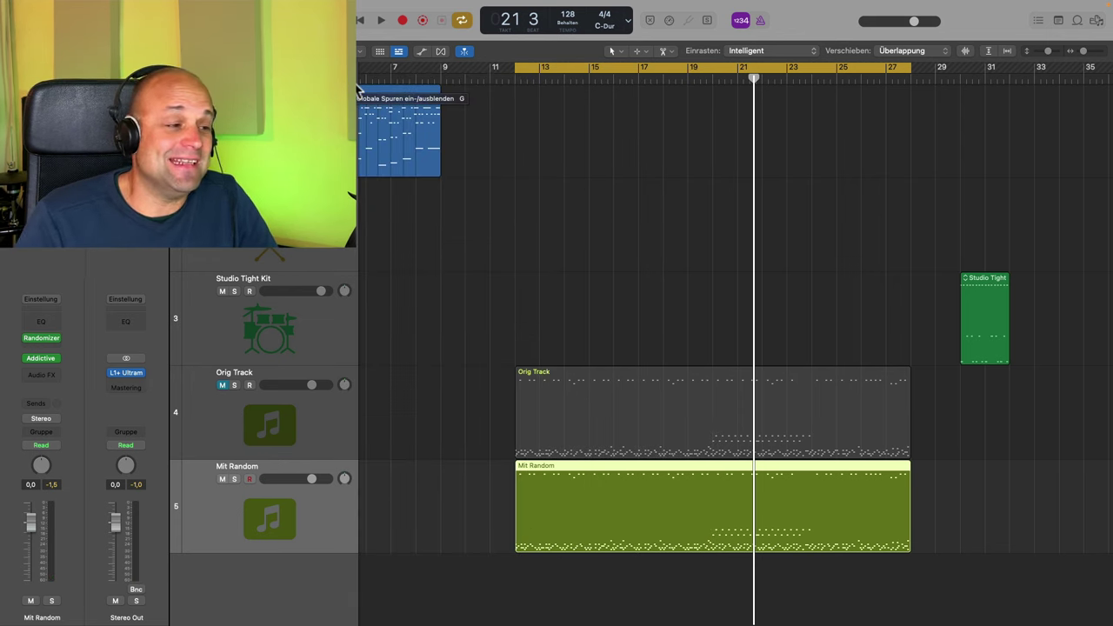
- Unmute and select Orig Track, mute Mit Random, and listen to the original region for comparison
click(222, 385)
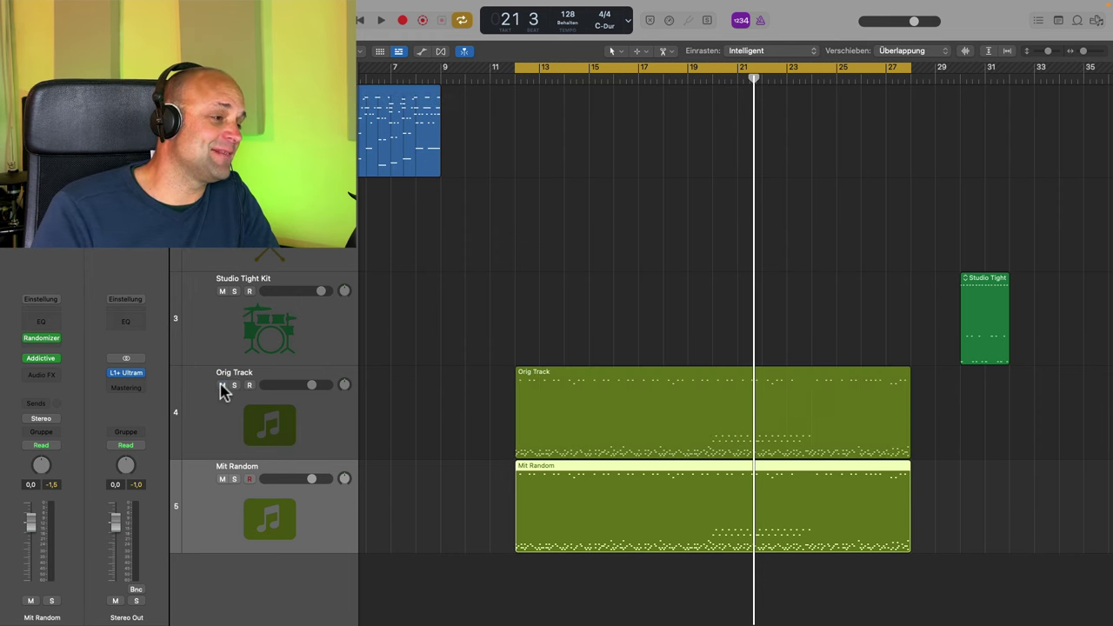
click(248, 413)
click(221, 479)
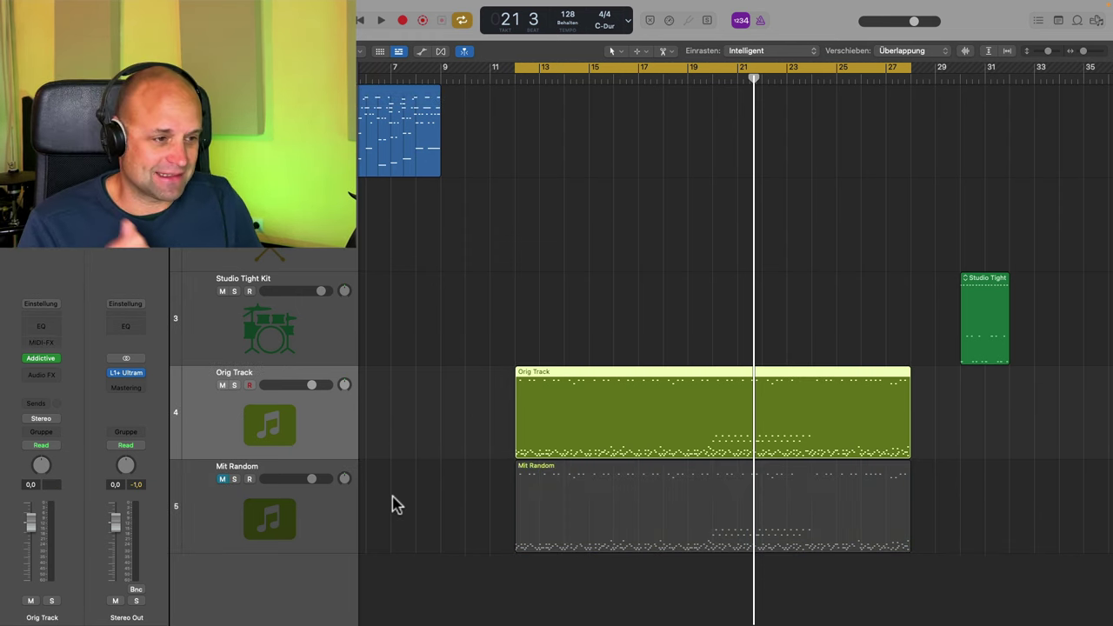
key(space)
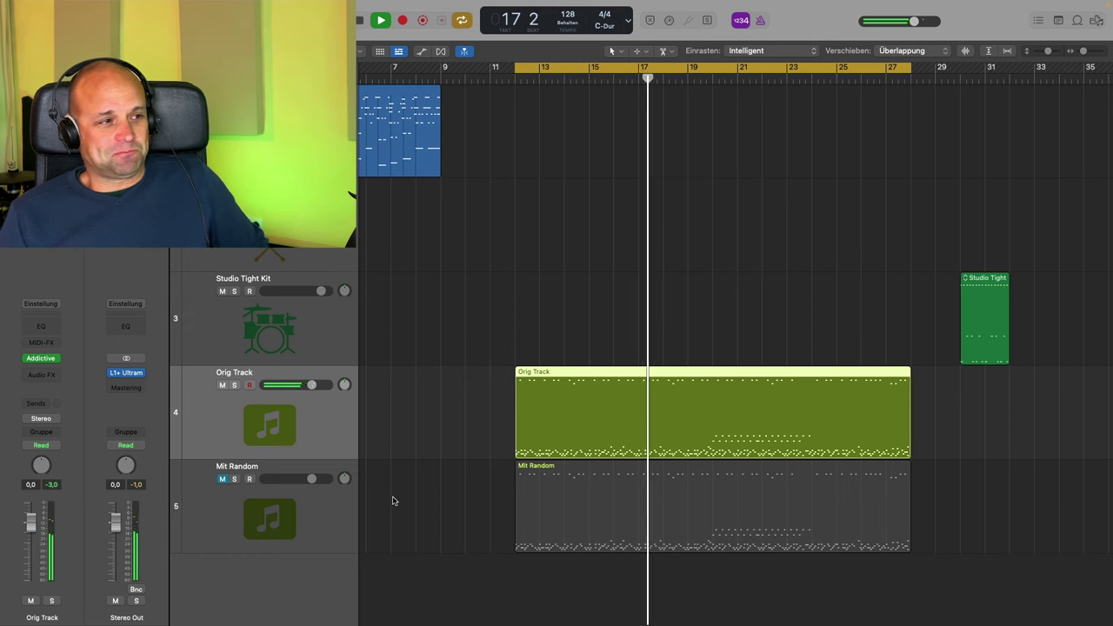
key(space)
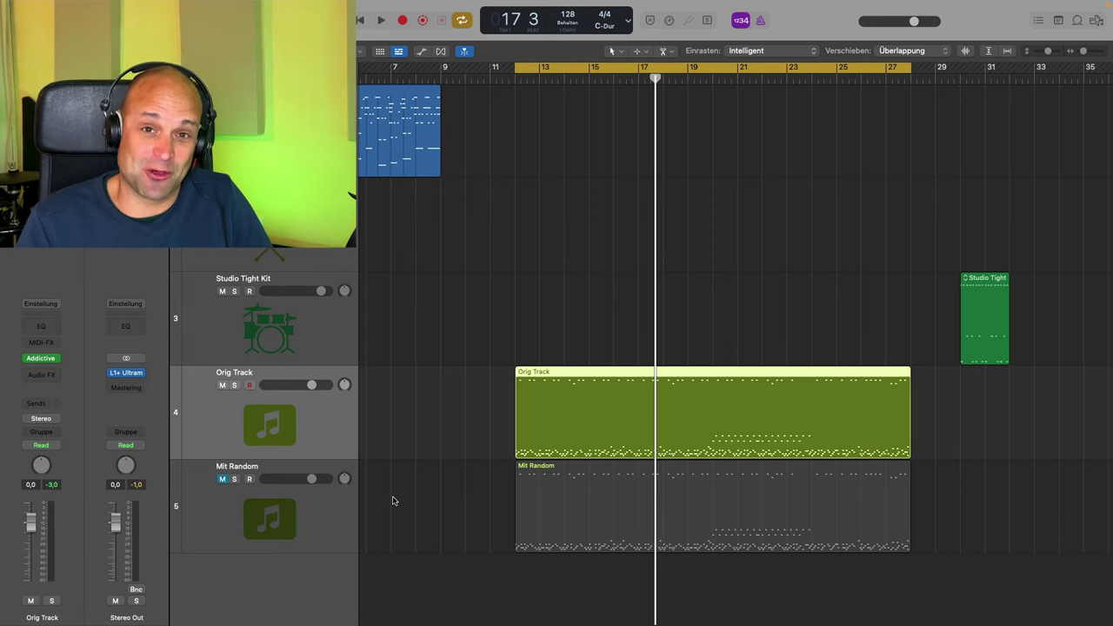
scroll(466, 101, left, 5)
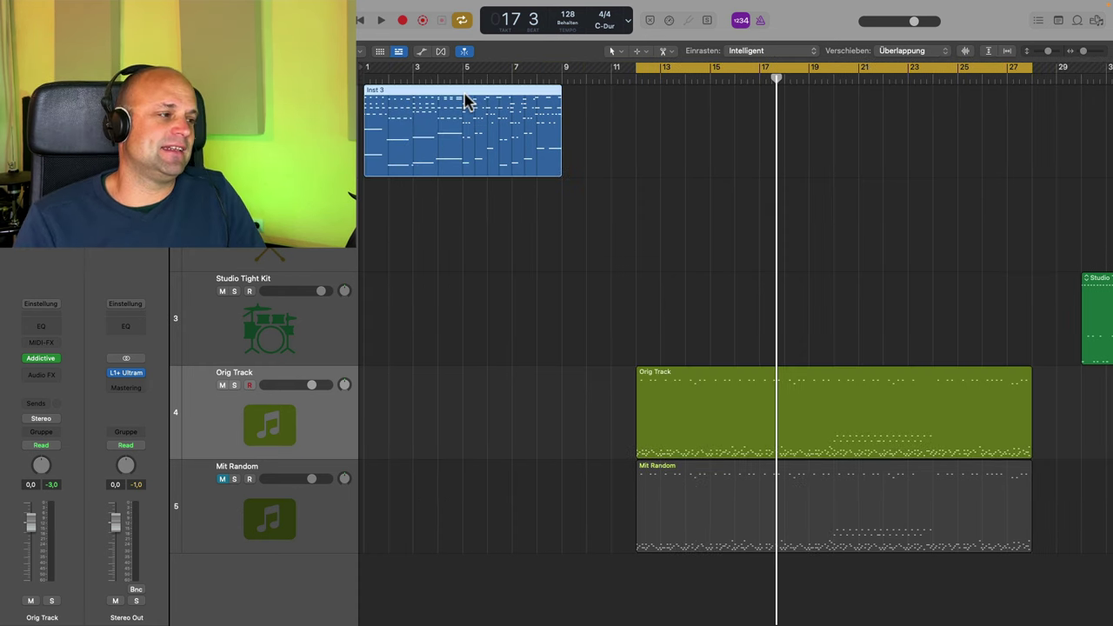